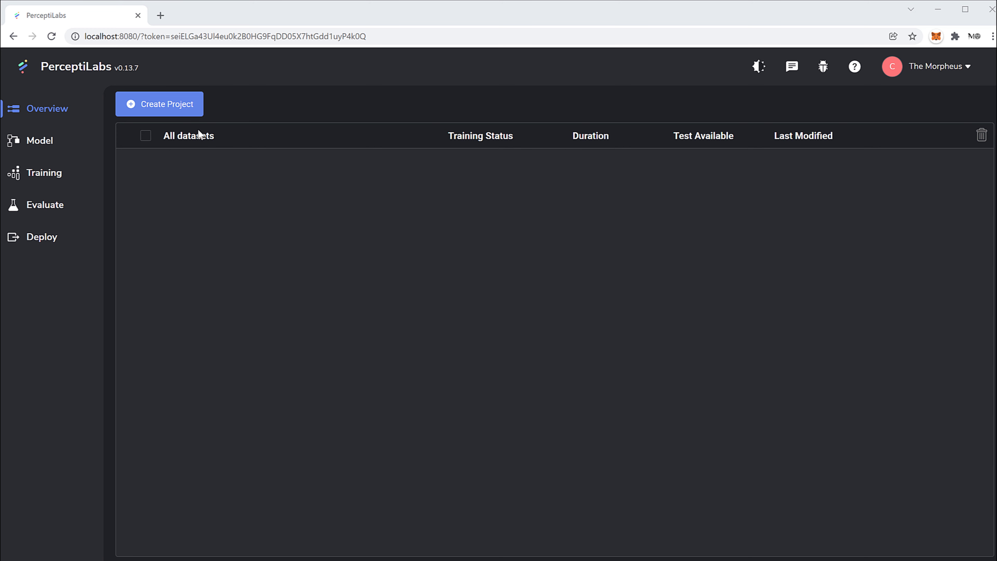
Start a new Image Classification project and load the public Brain Tumors dataset
click(200, 114)
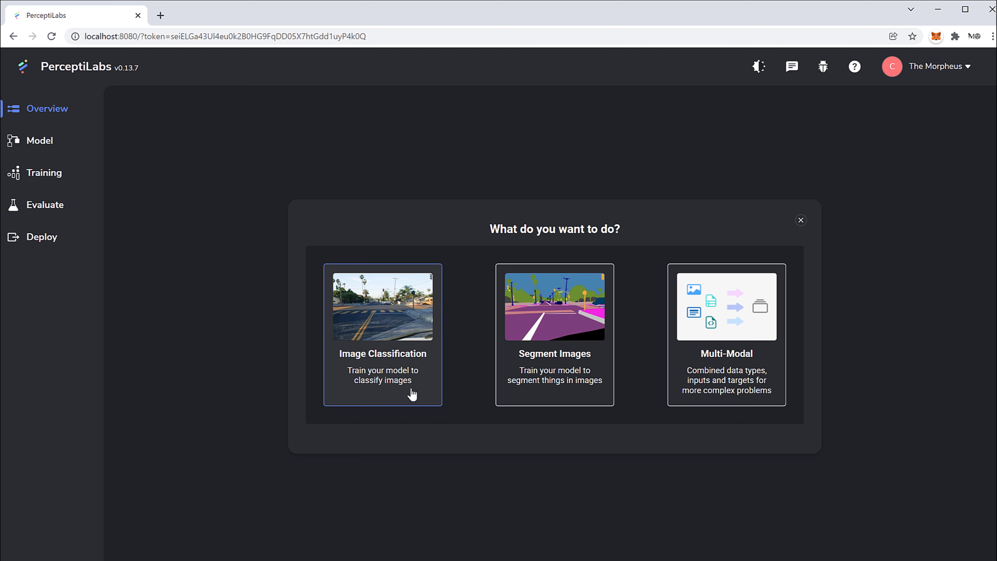
click(399, 372)
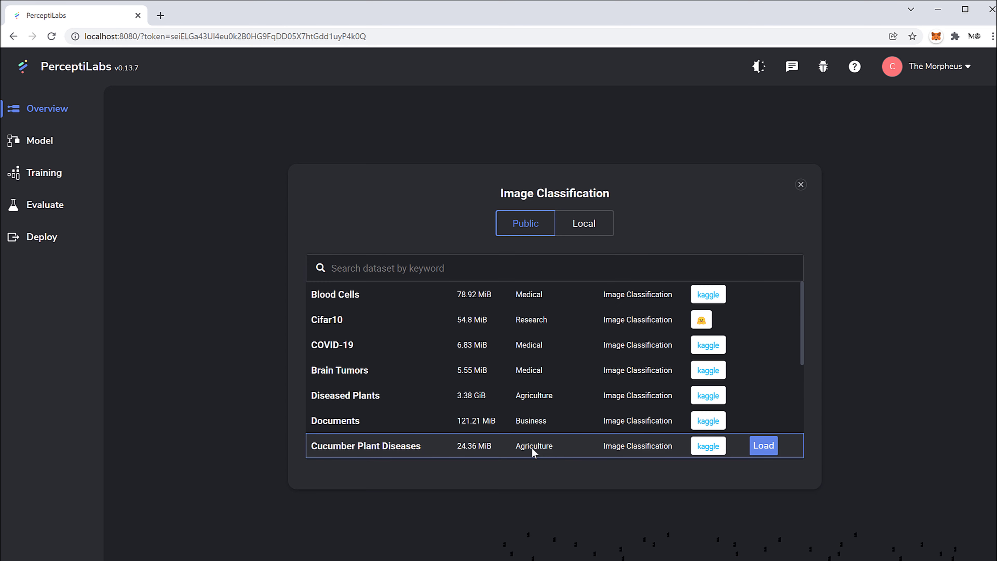
click(585, 232)
click(528, 235)
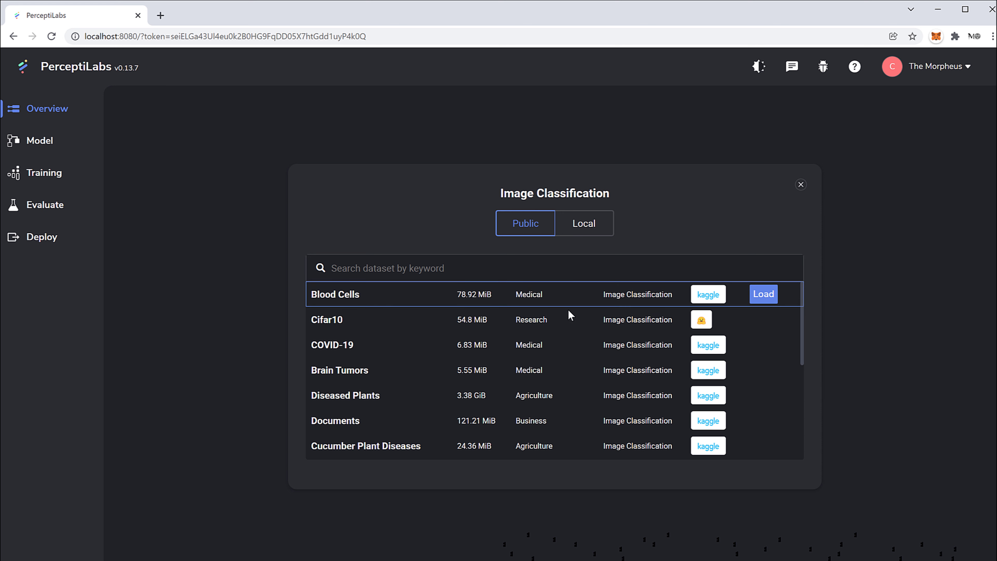
scroll(446, 314, down, 10)
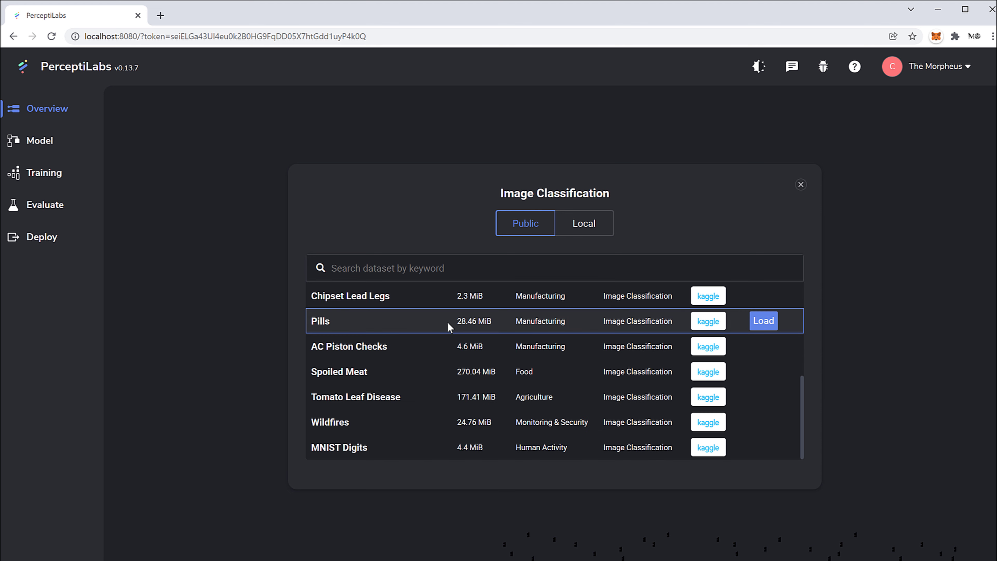
scroll(447, 321, up, 10)
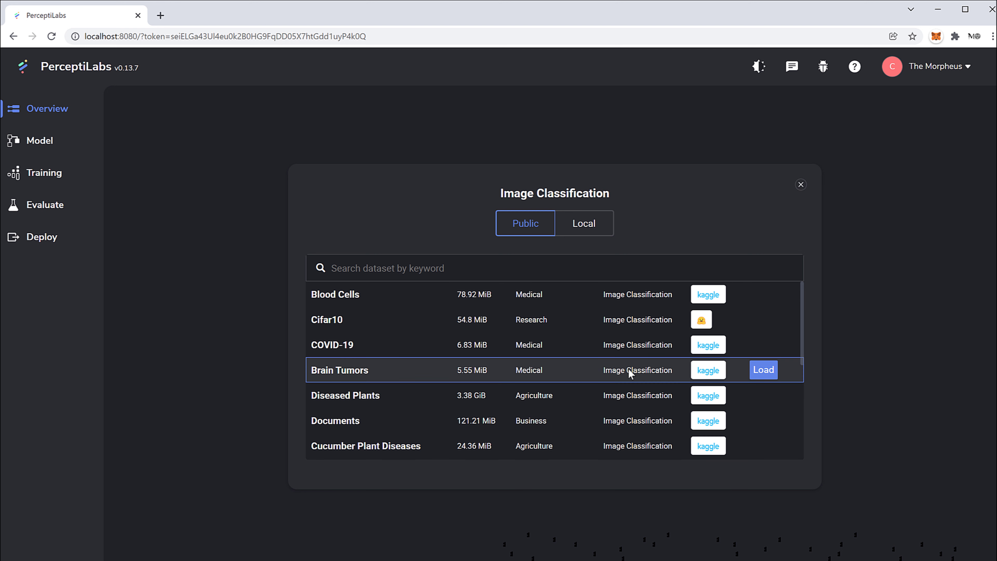
click(768, 376)
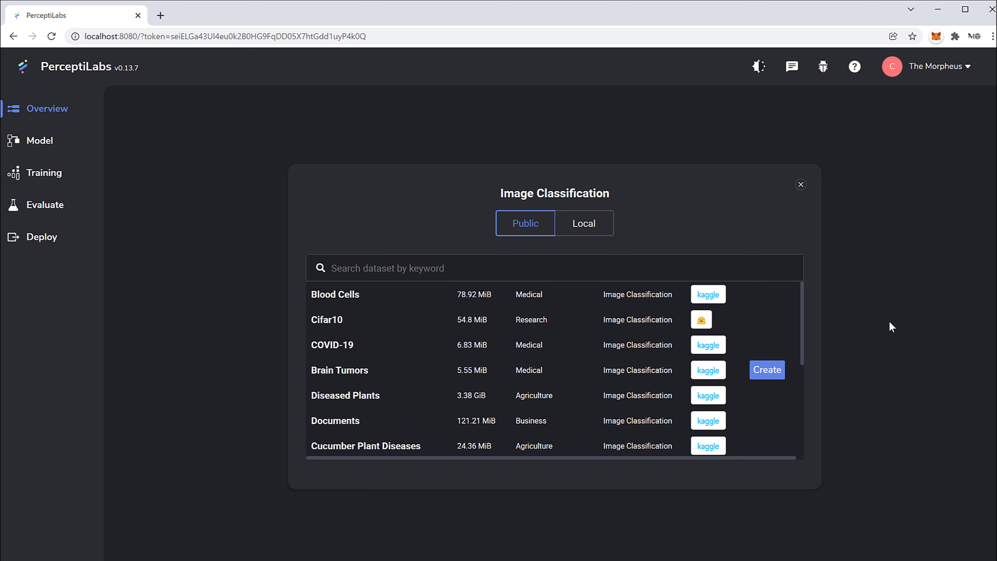
Create a dataset definition from the loaded Brain Tumors data and name the model Brain Tumor Tutorial
mouse_move(766, 347)
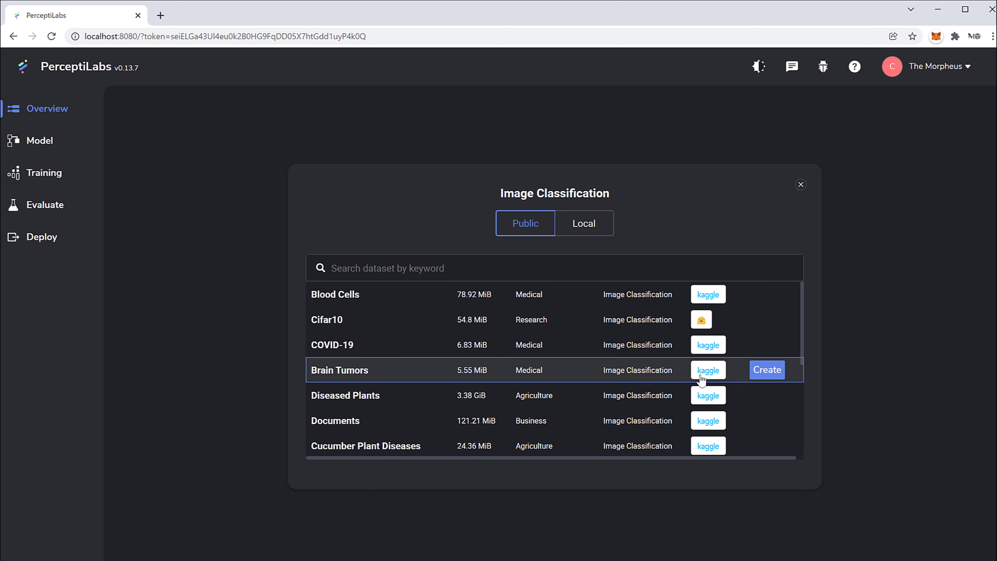
click(766, 373)
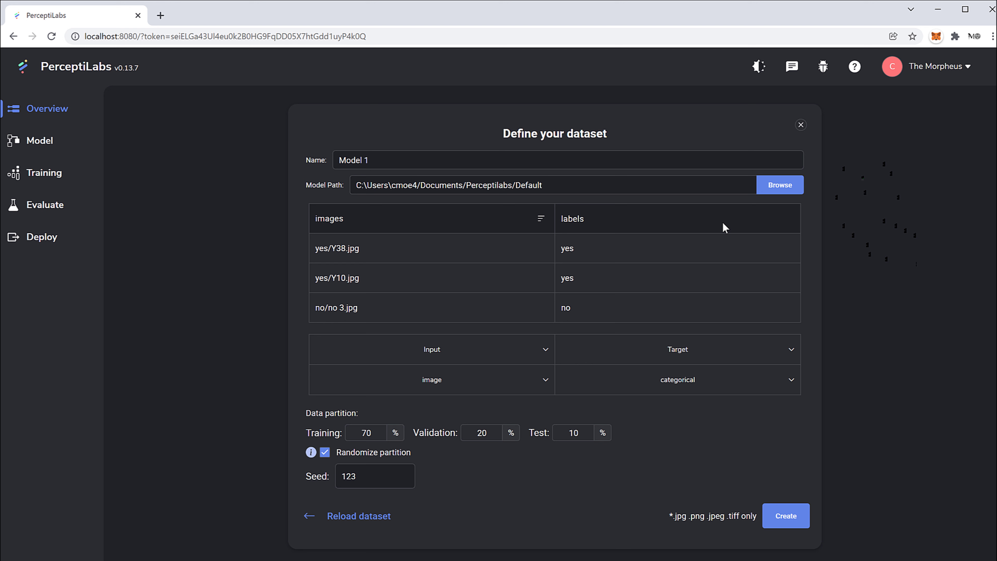
click(658, 157)
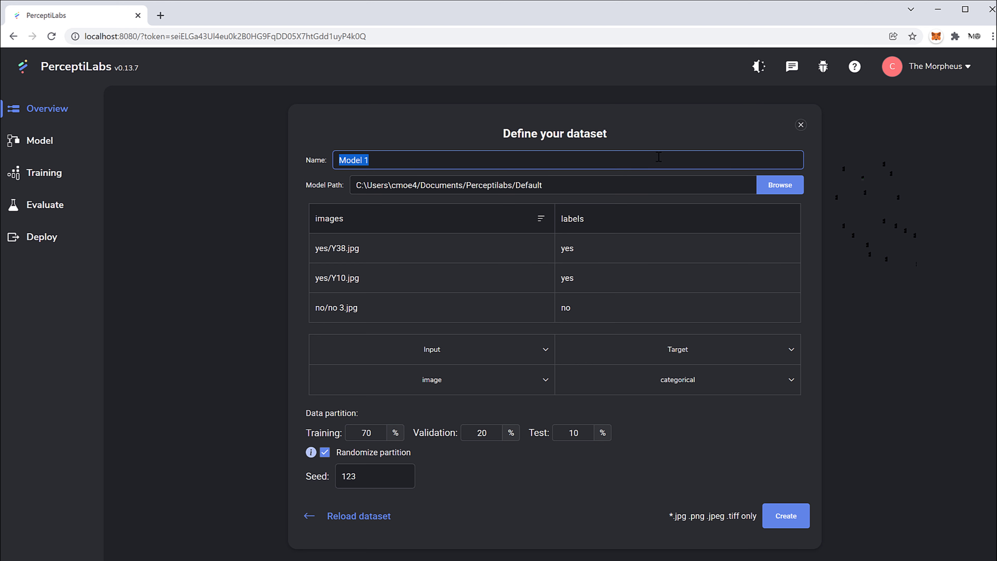
text(Brain Tumor Tutorial)
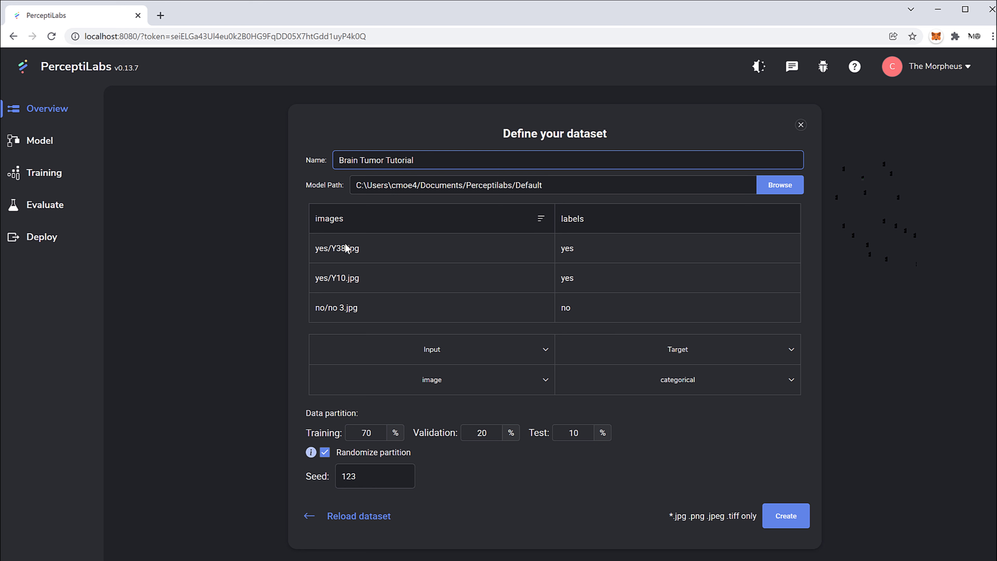
Examine the role and data type options available for the images and labels columns
click(348, 248)
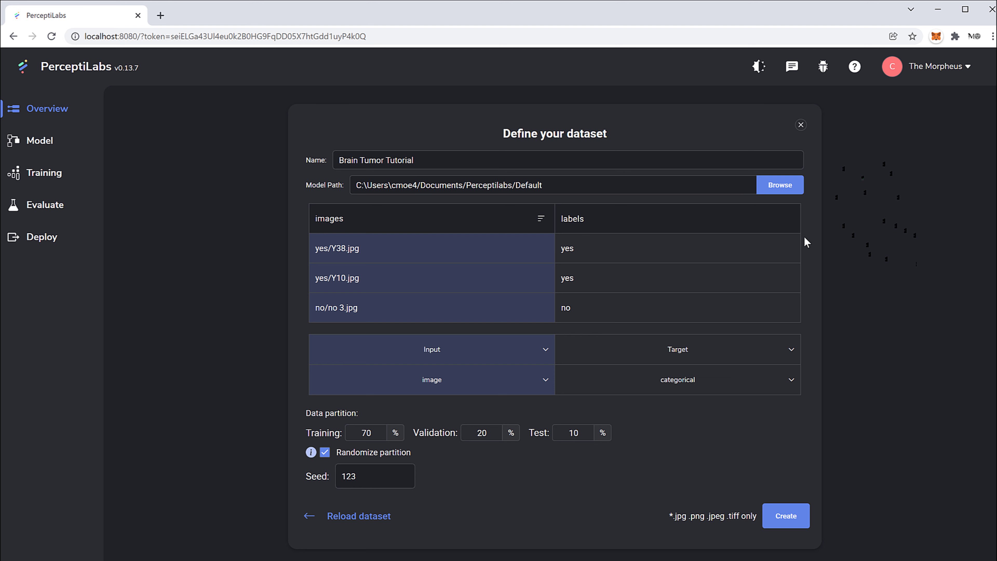
click(816, 237)
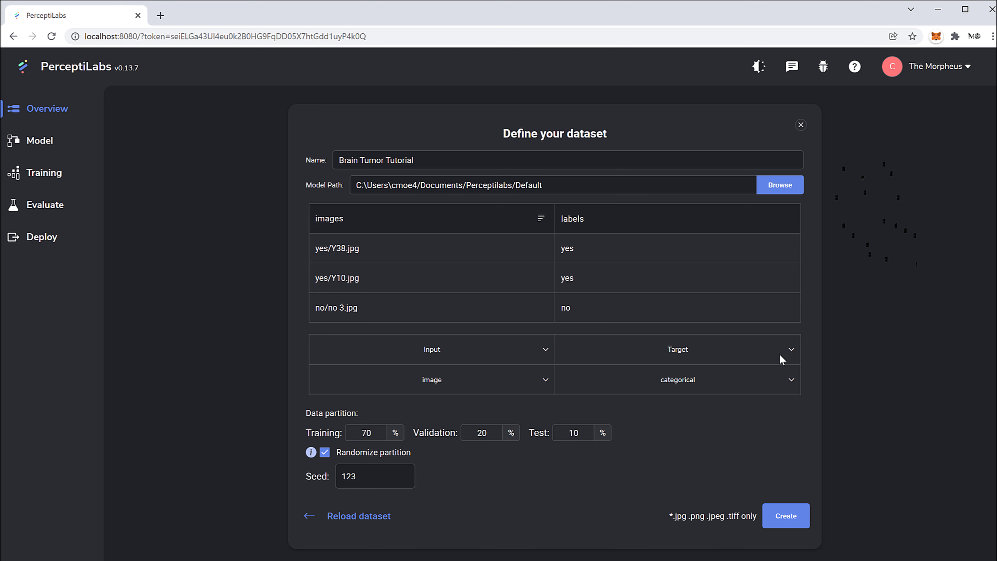
click(791, 348)
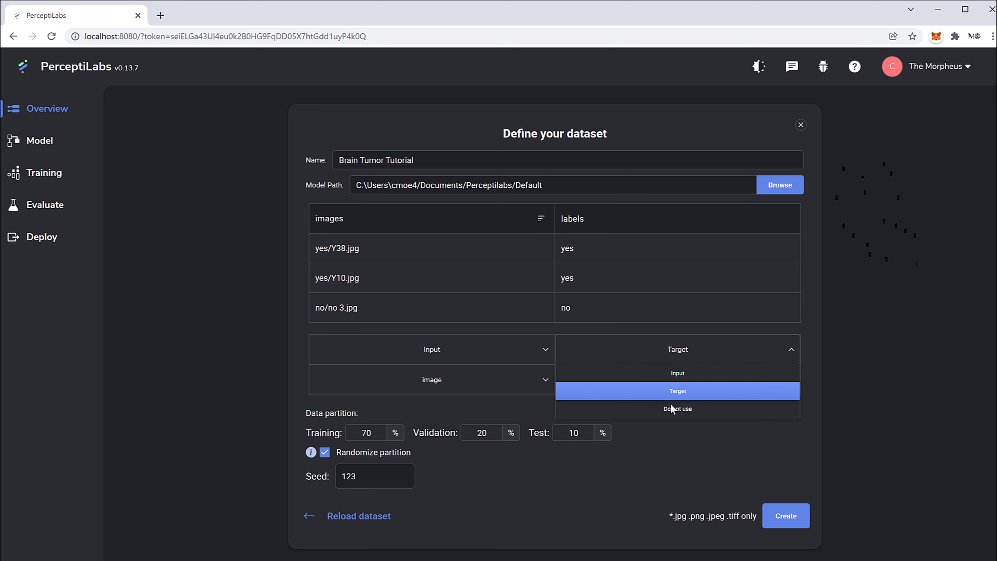
click(678, 466)
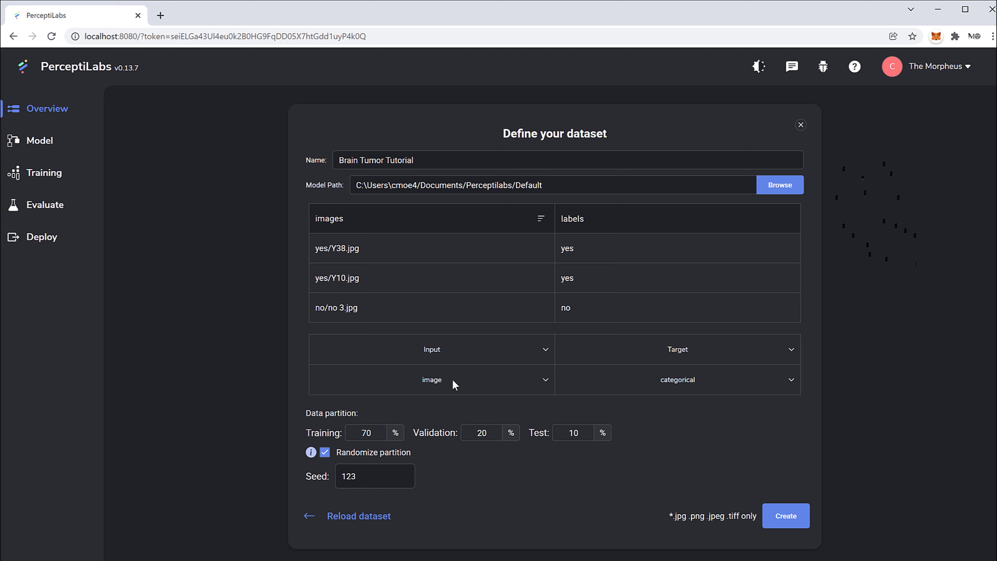
click(445, 386)
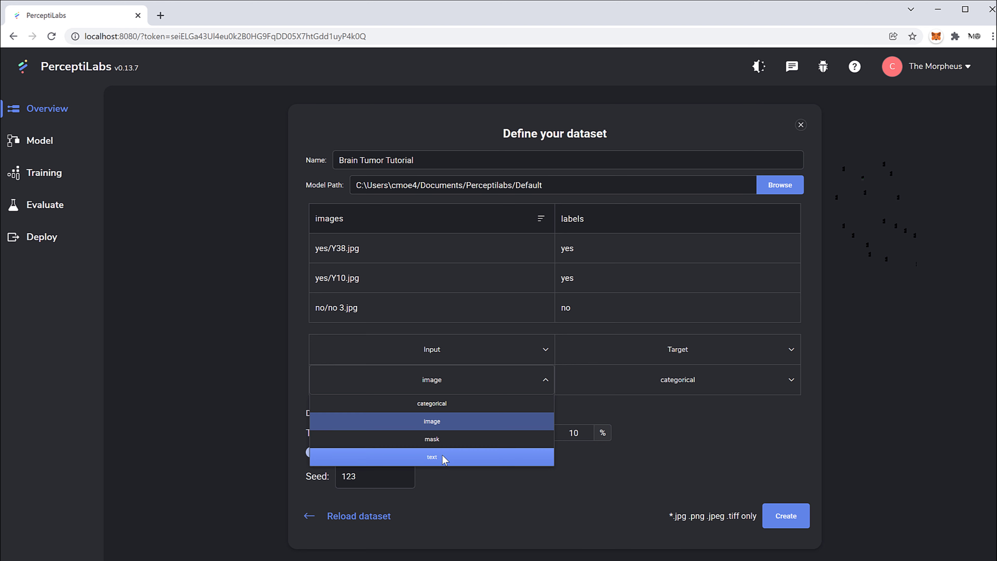
click(563, 425)
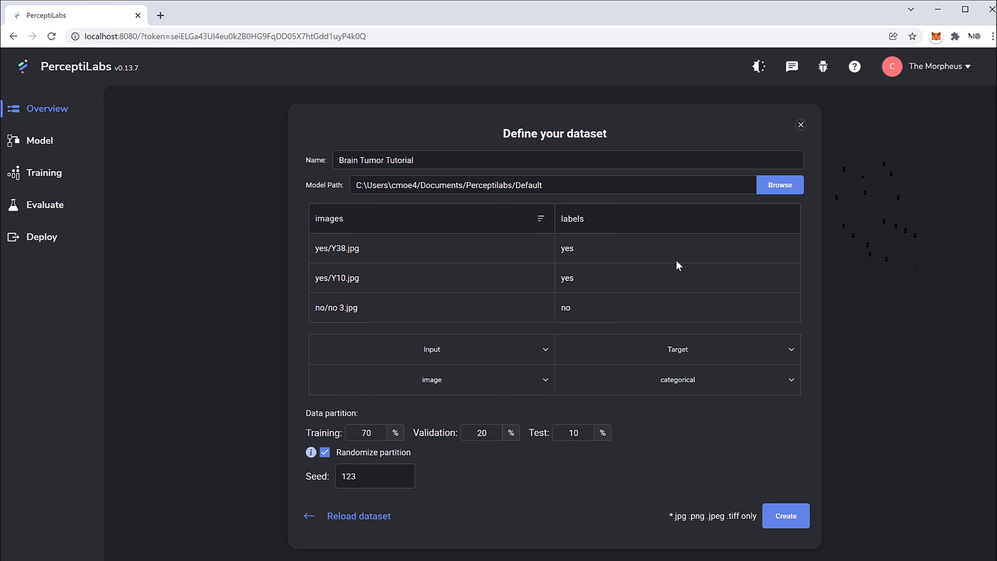
click(649, 377)
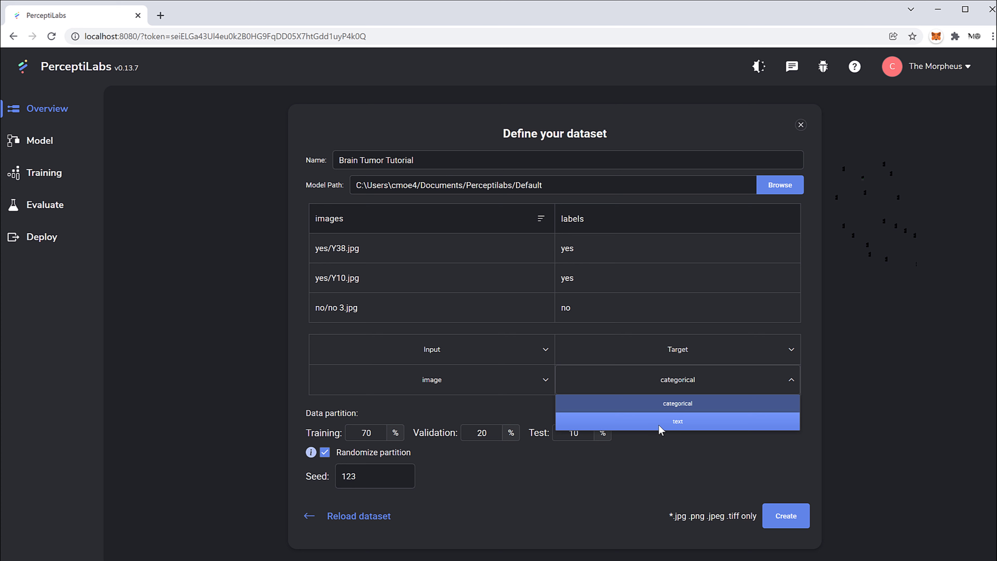
click(687, 455)
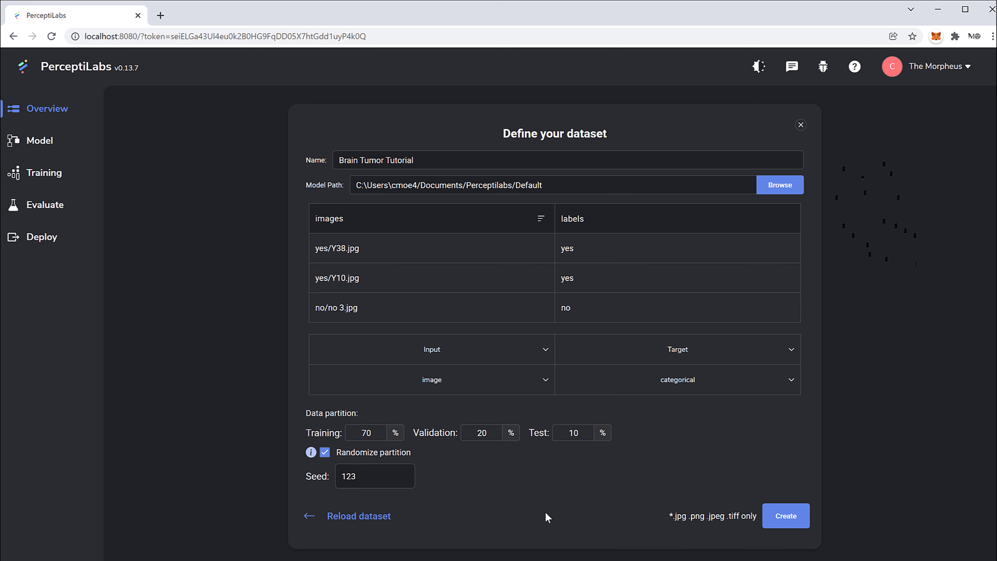
Create the Brain Tumor Tutorial model from the defined dataset
click(791, 523)
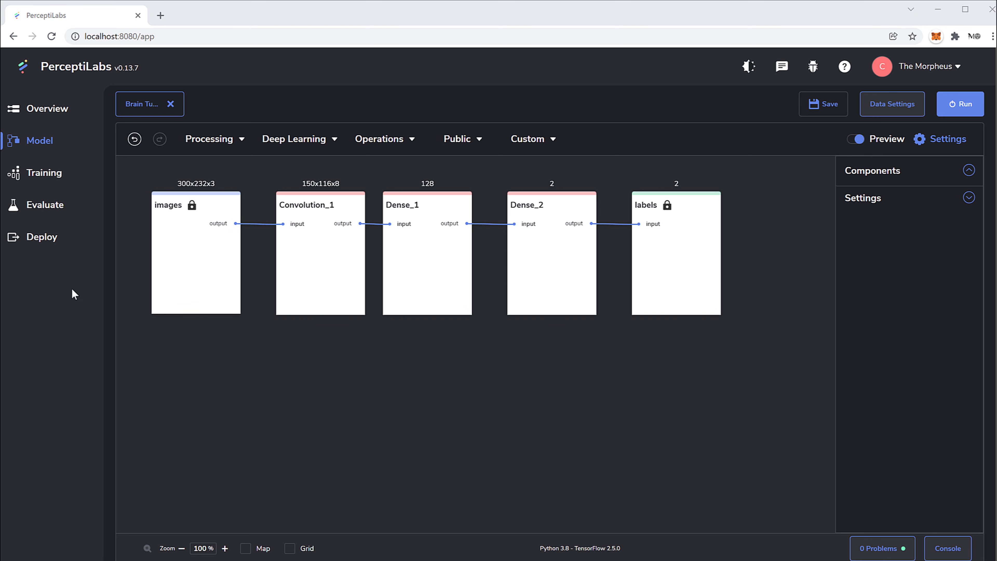
click(162, 288)
click(273, 381)
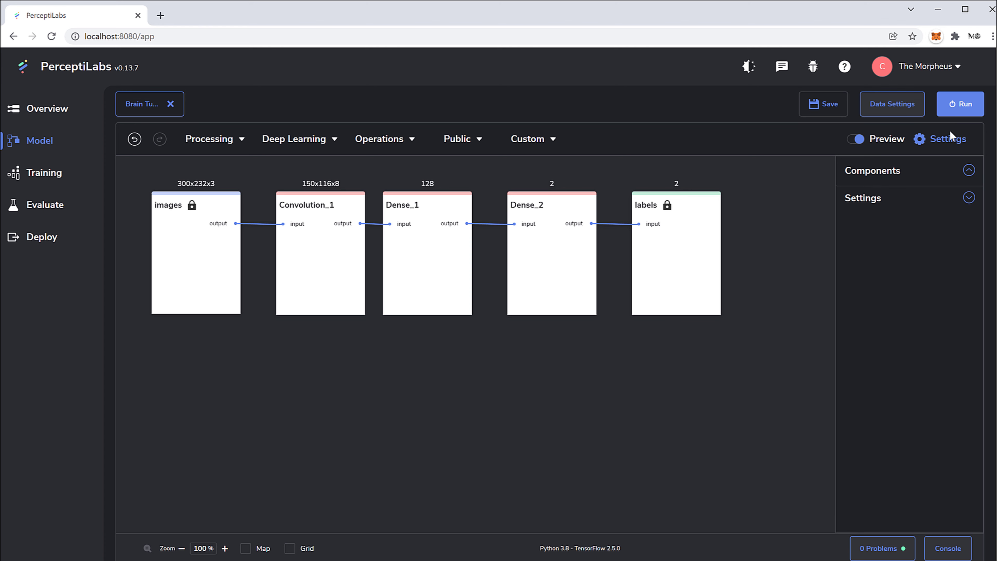
Set the model training to 30 epochs, review the optimizer options, and run the model
click(965, 112)
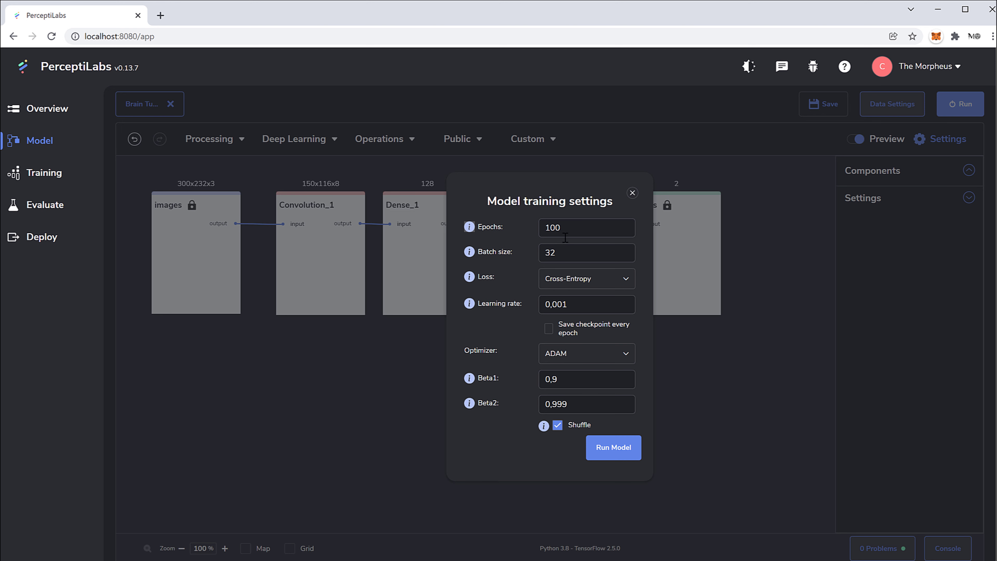
drag(565, 231, 534, 235)
text(30)
click(562, 254)
click(586, 363)
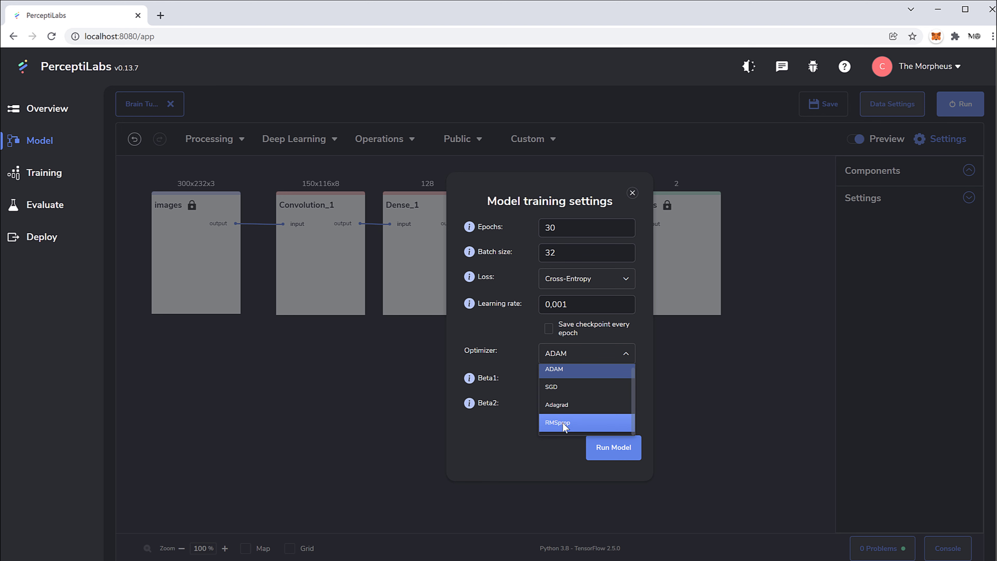
click(506, 338)
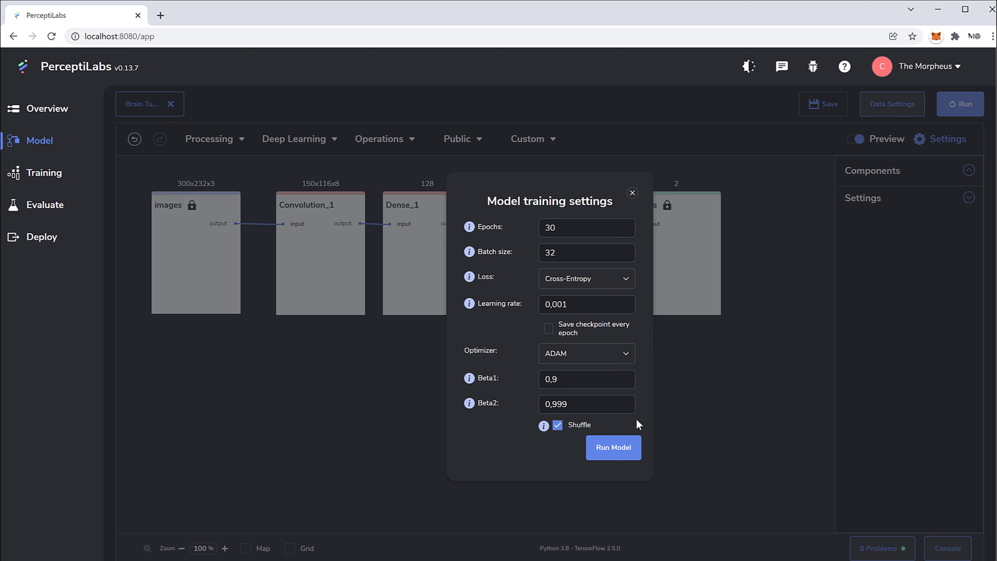
click(625, 452)
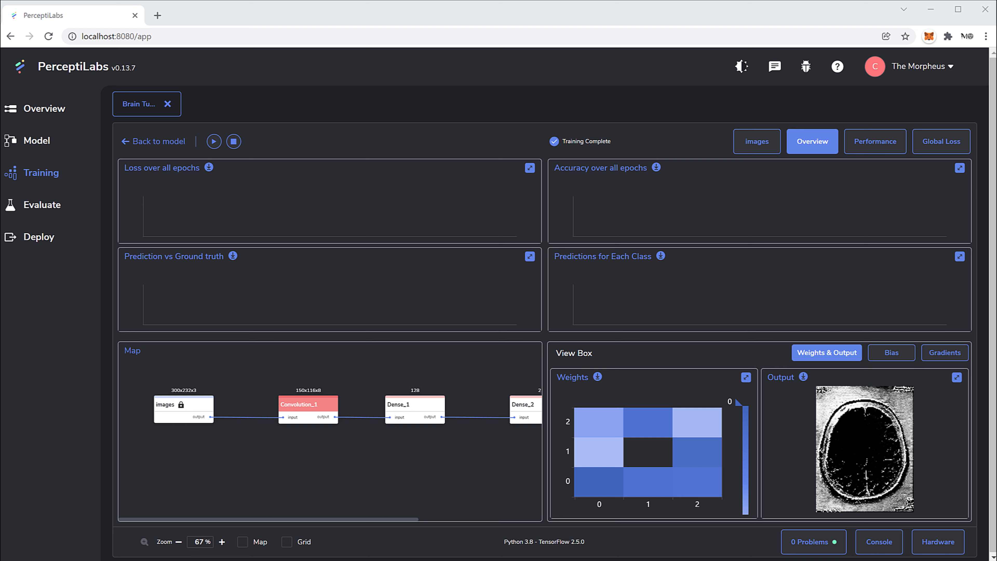
Switch to the Windows Registry Editor by running regedit
key(super+r)
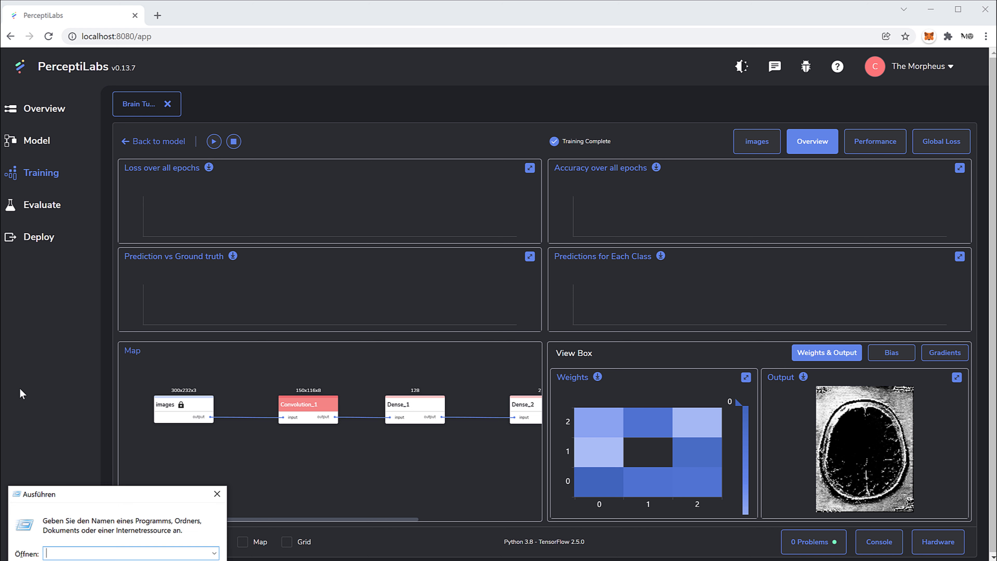
drag(133, 507, 216, 319)
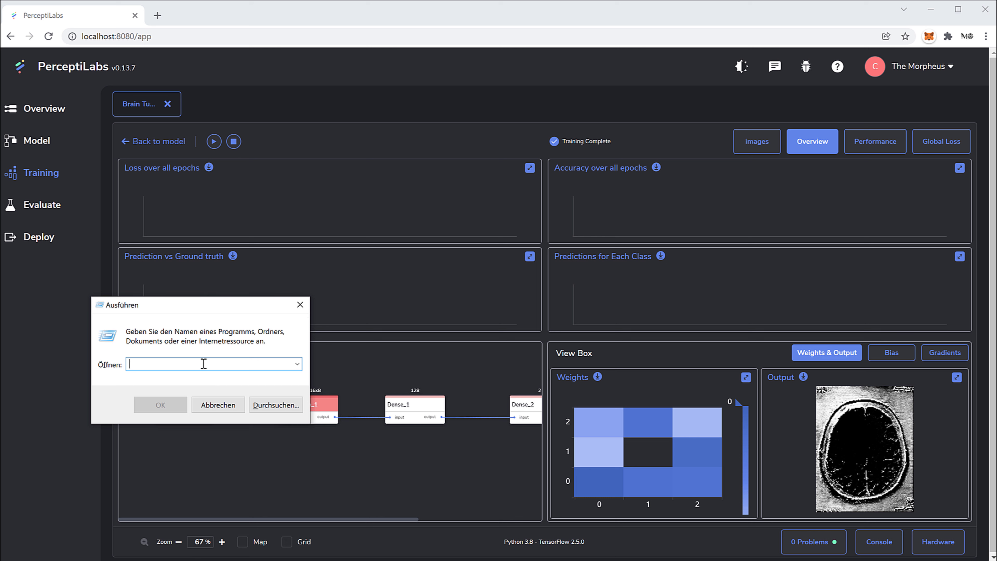
text(regedit)
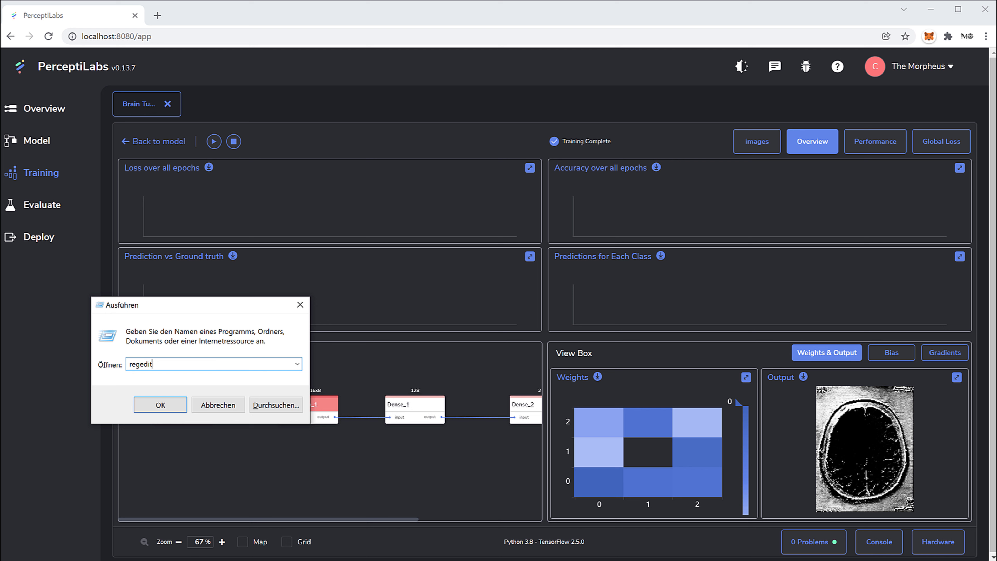
key(Return)
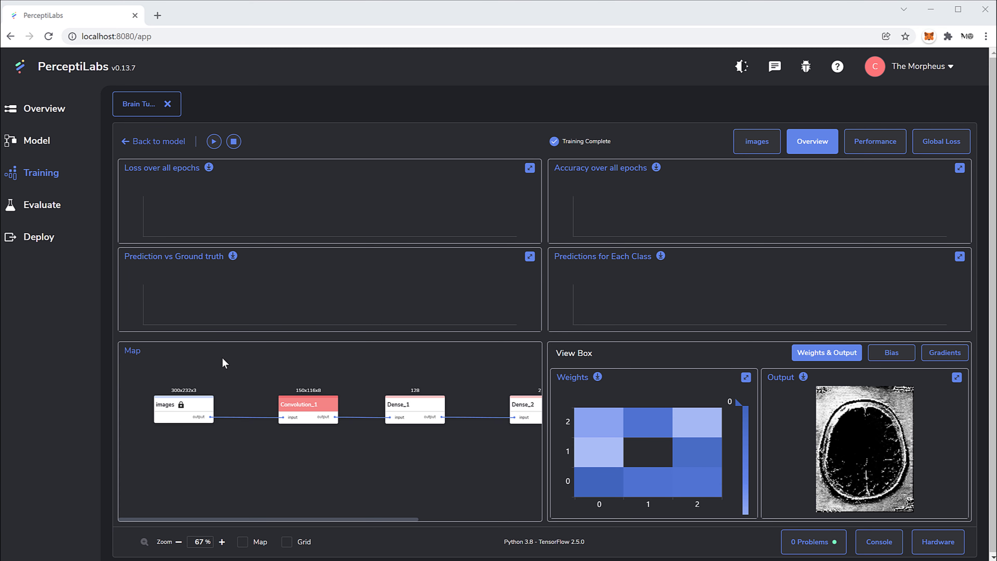
click(222, 408)
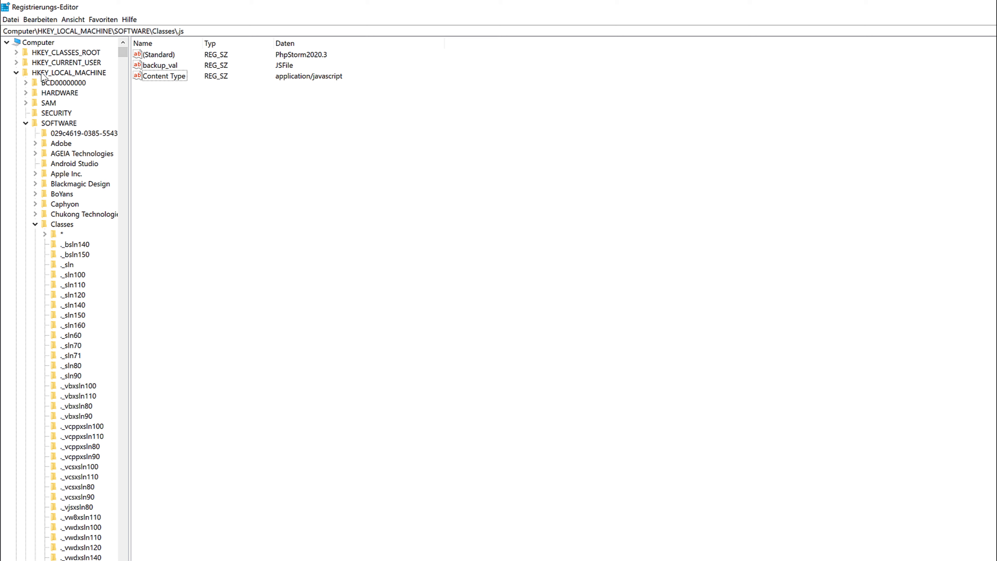
Open the registry key HKEY_LOCAL_MACHINE\SOFTWARE\Classes\.js and view its values
click(69, 74)
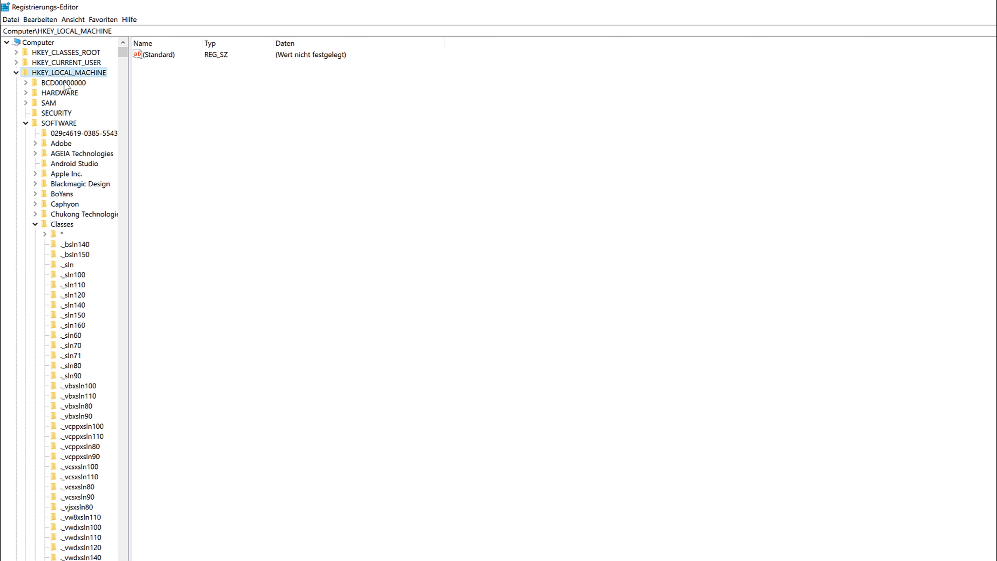
click(64, 122)
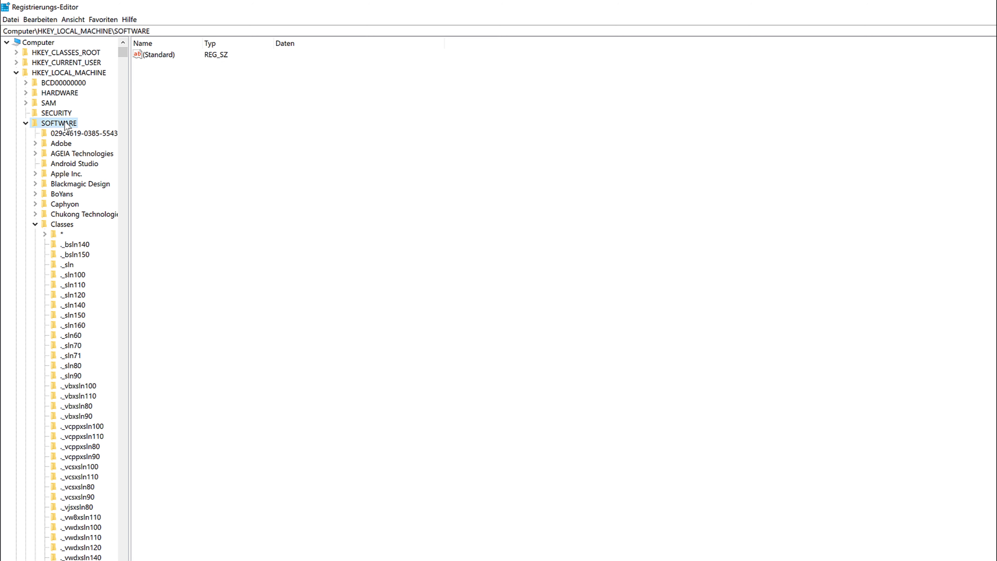
click(58, 226)
scroll(69, 352, down, 16)
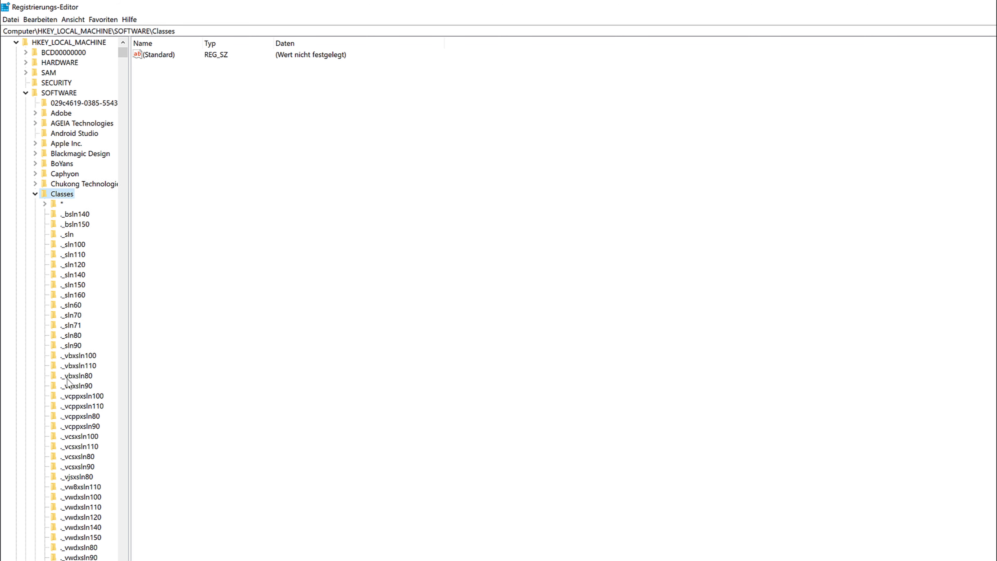
click(74, 377)
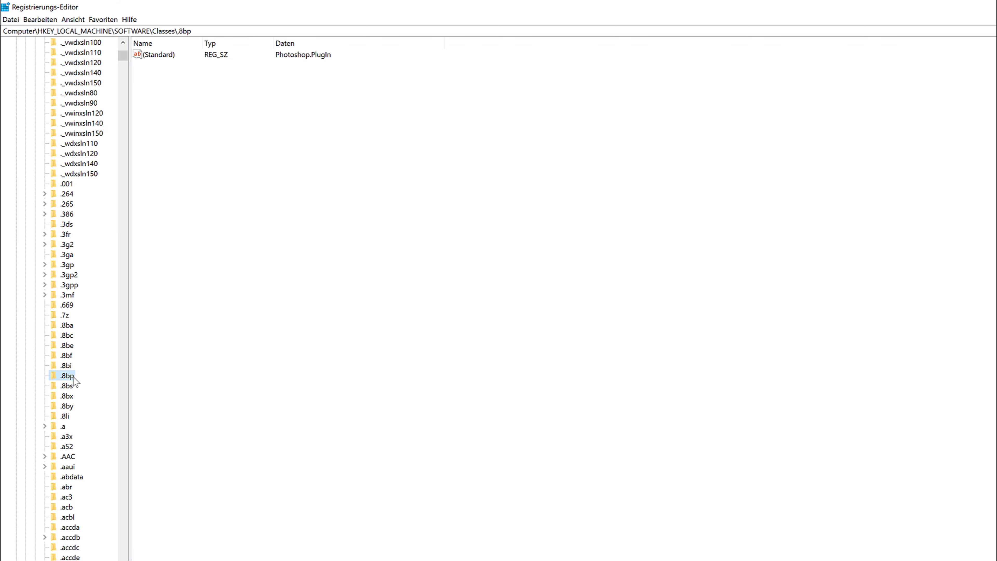
text(.js)
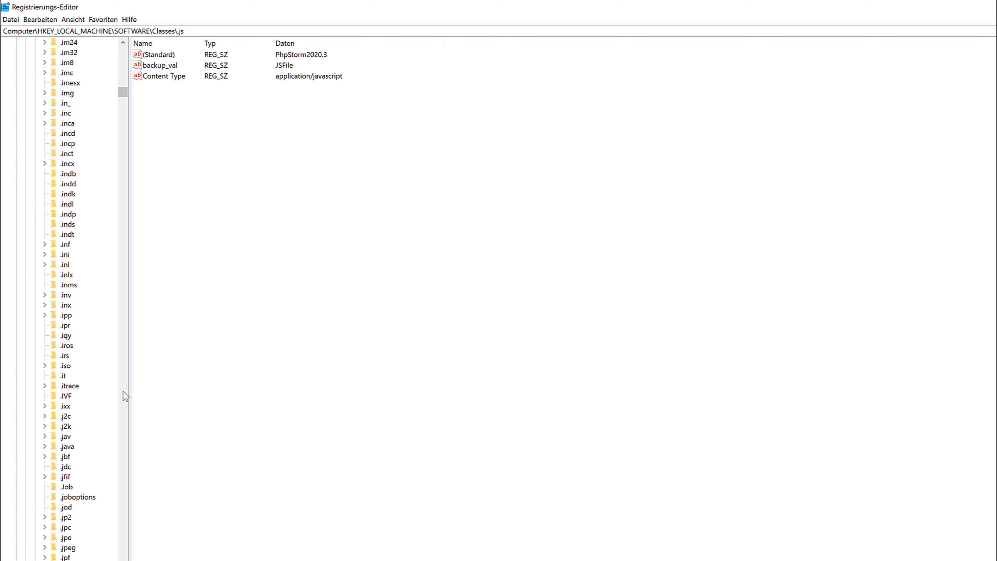
scroll(84, 385, down, 2)
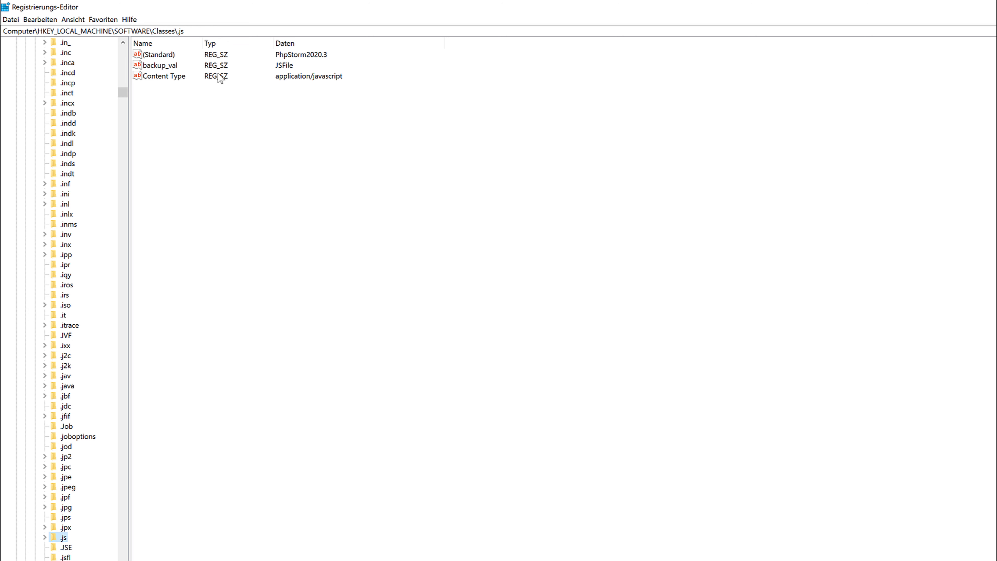
Inspect the Content Type value of the .js registry key and close it without changing it
scroll(94, 275, down, 2)
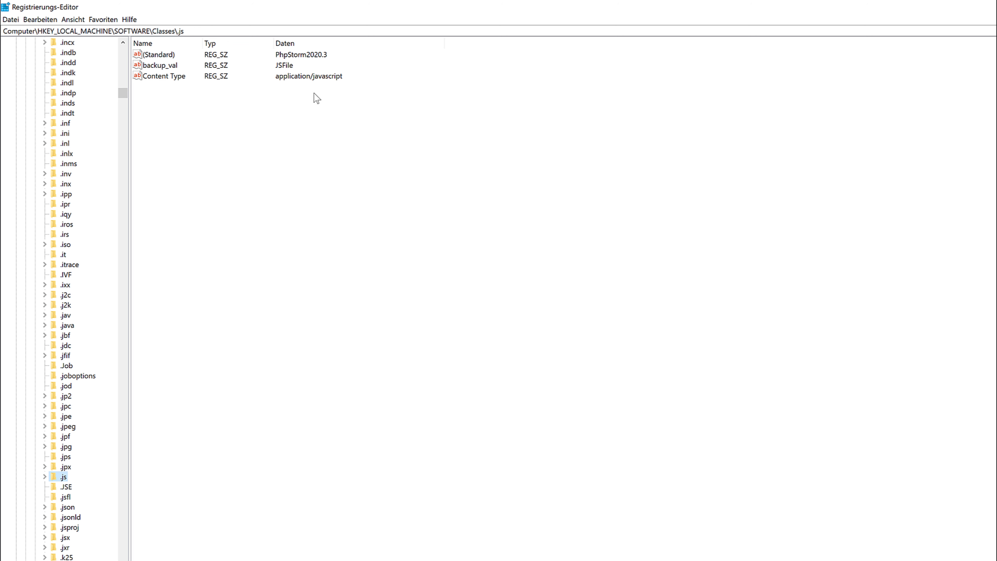
click(289, 81)
double_click(157, 75)
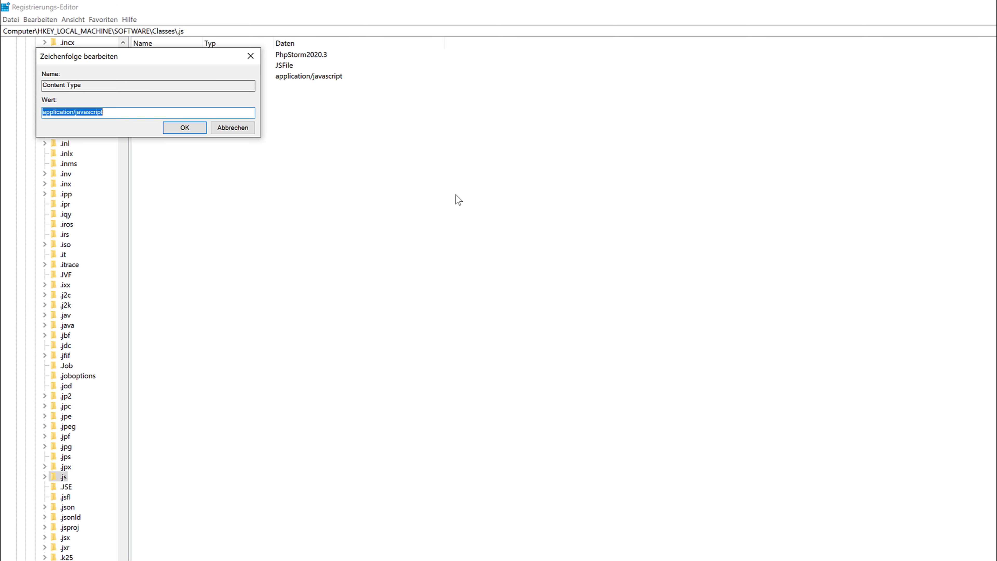
click(229, 128)
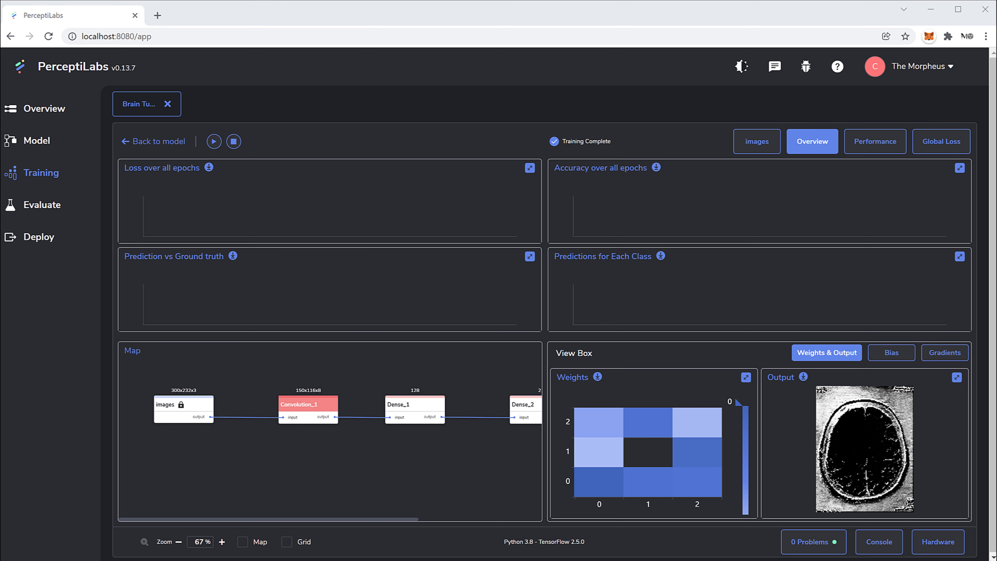
Switch to the PerceptiLabs training results in Firefox and inspect the Prediction vs Ground truth chart in its enlarged view
key(alt+Tab)
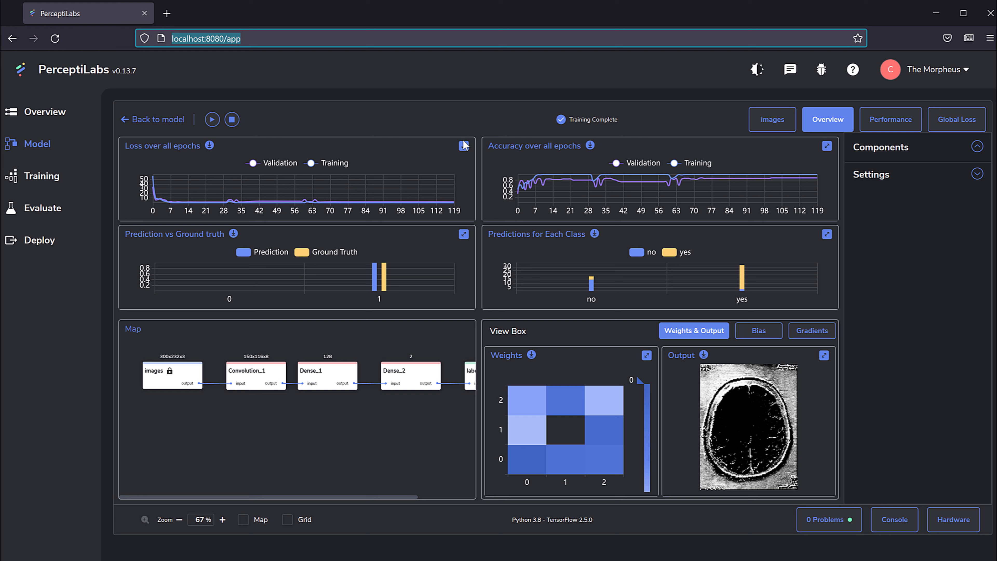
click(463, 234)
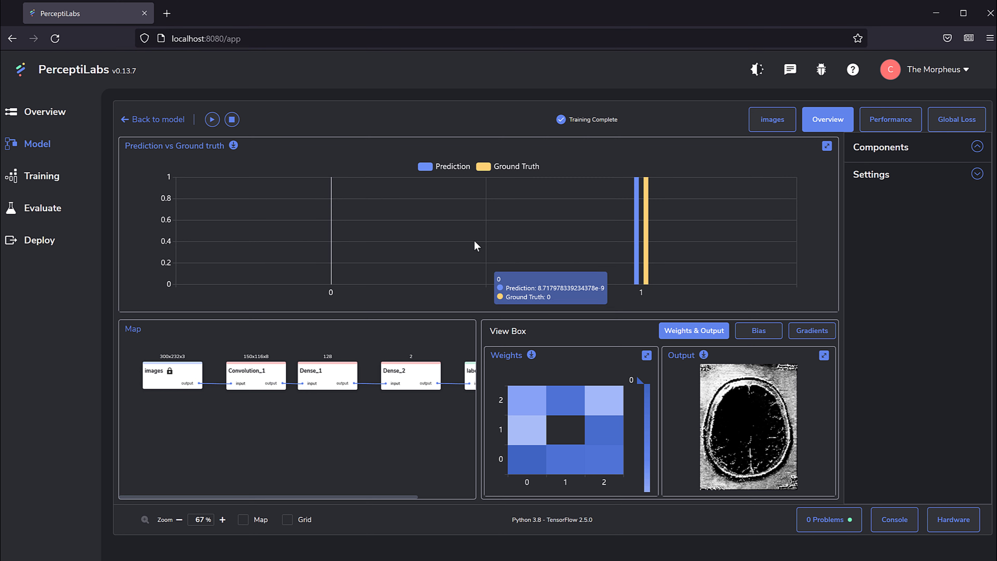
mouse_move(645, 253)
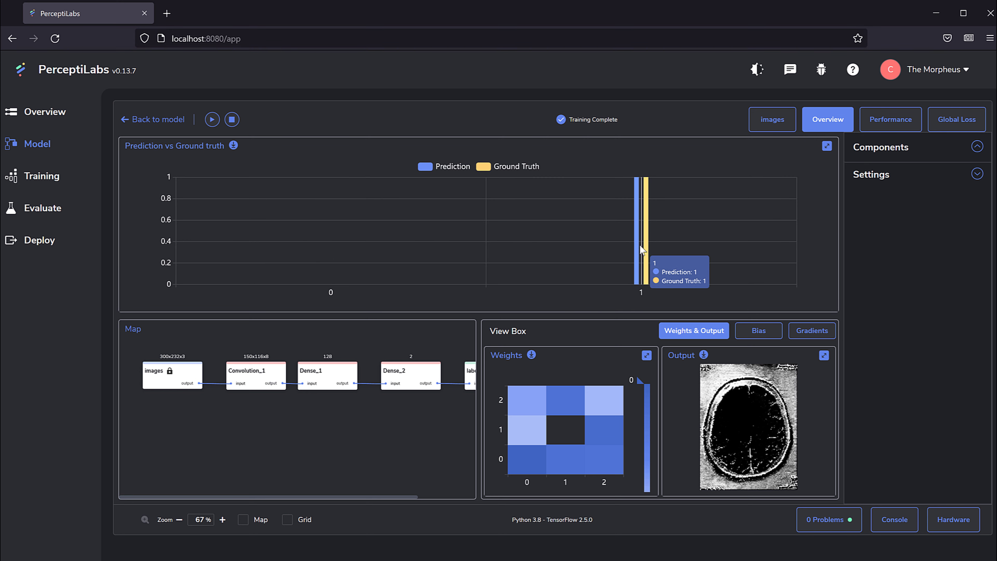
click(826, 146)
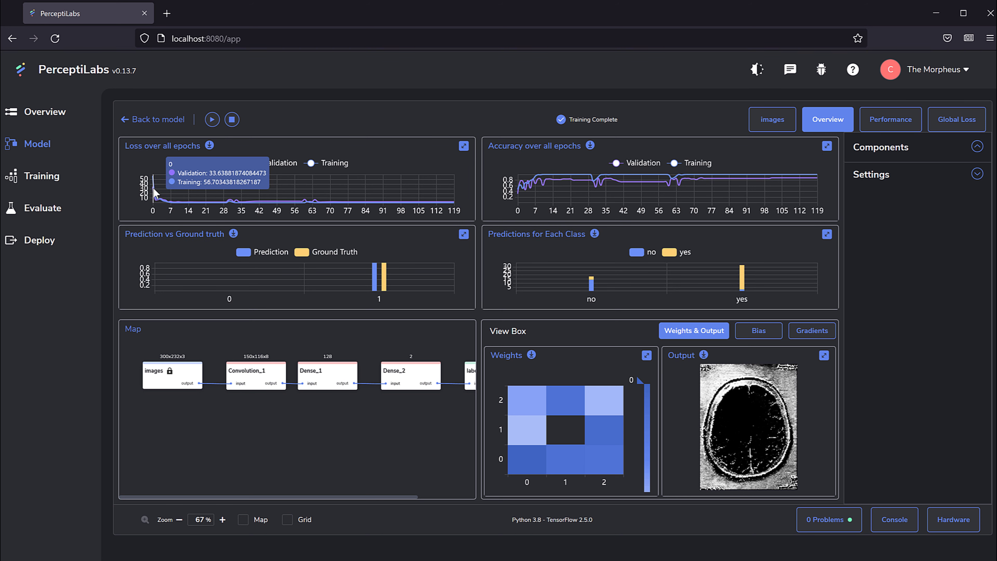
Examine the validation and training values in the Loss over all epochs chart, enlarging it and restoring the overview
mouse_move(161, 195)
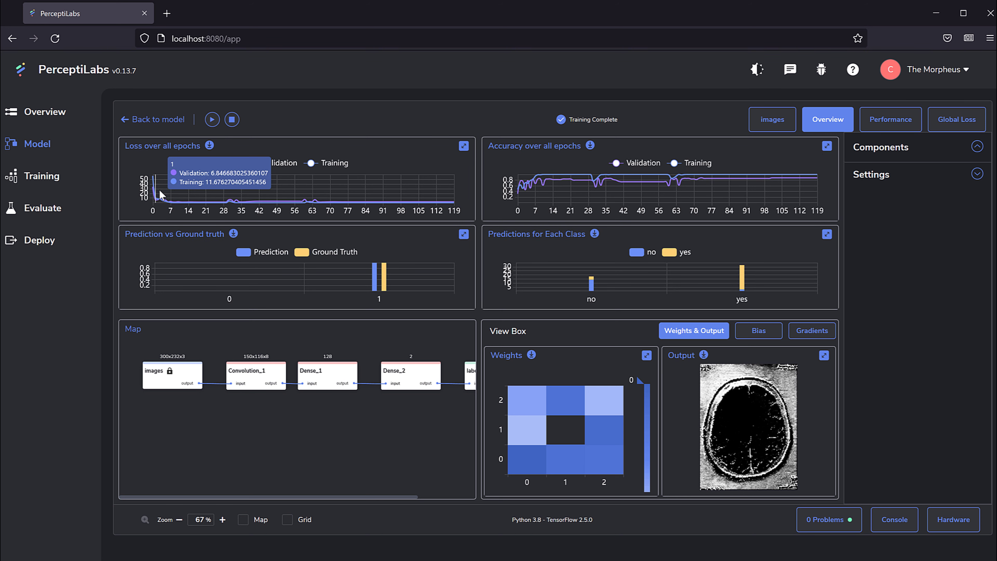
click(464, 146)
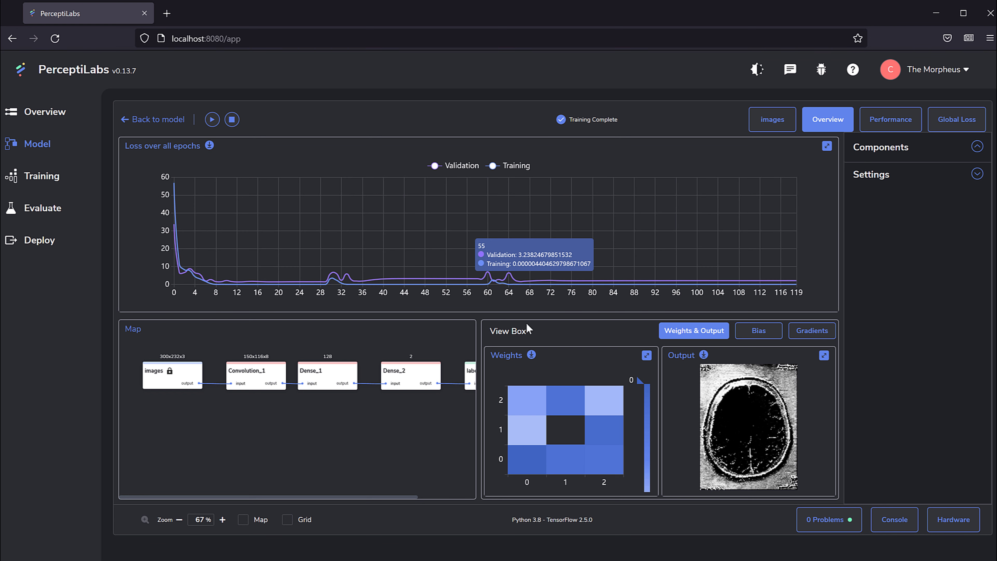
mouse_move(488, 281)
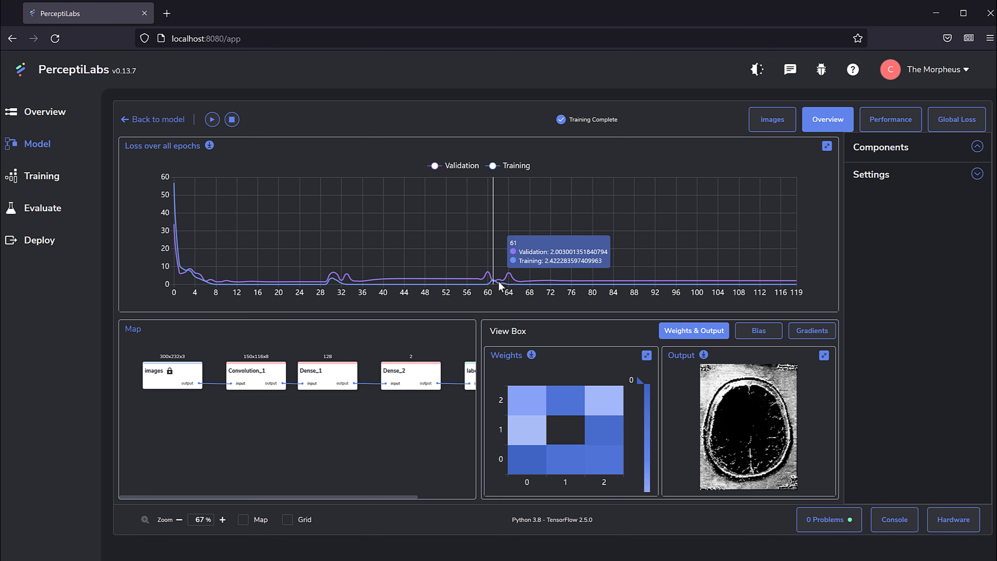
mouse_move(517, 288)
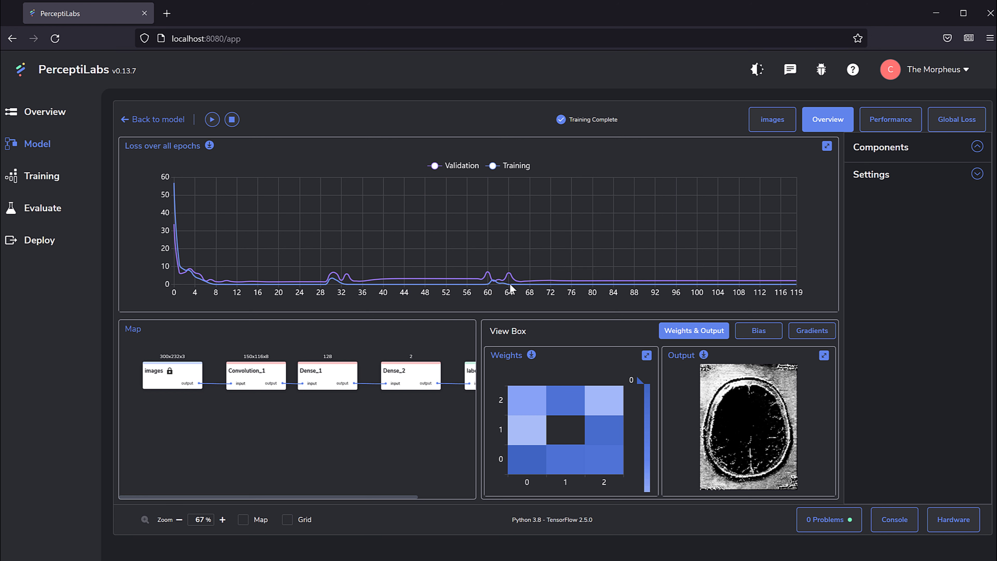
click(827, 146)
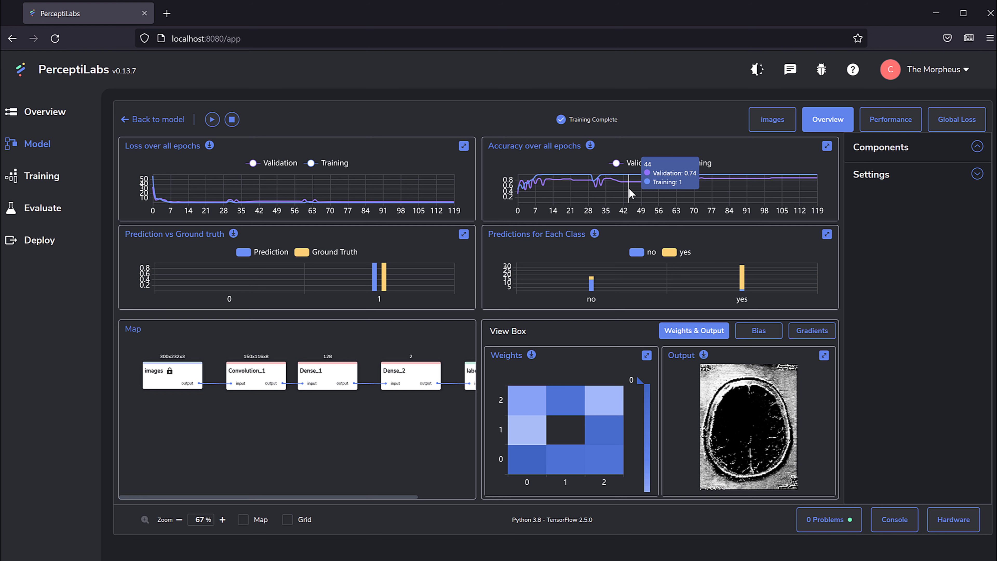
Check the Accuracy over all epochs chart and compare it with the enlarged loss chart
mouse_move(642, 201)
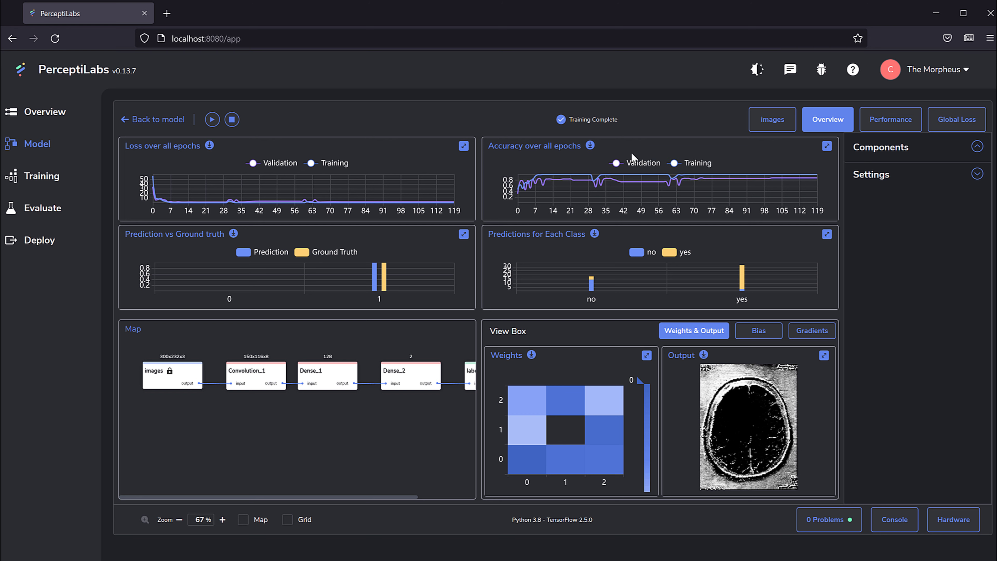
click(463, 147)
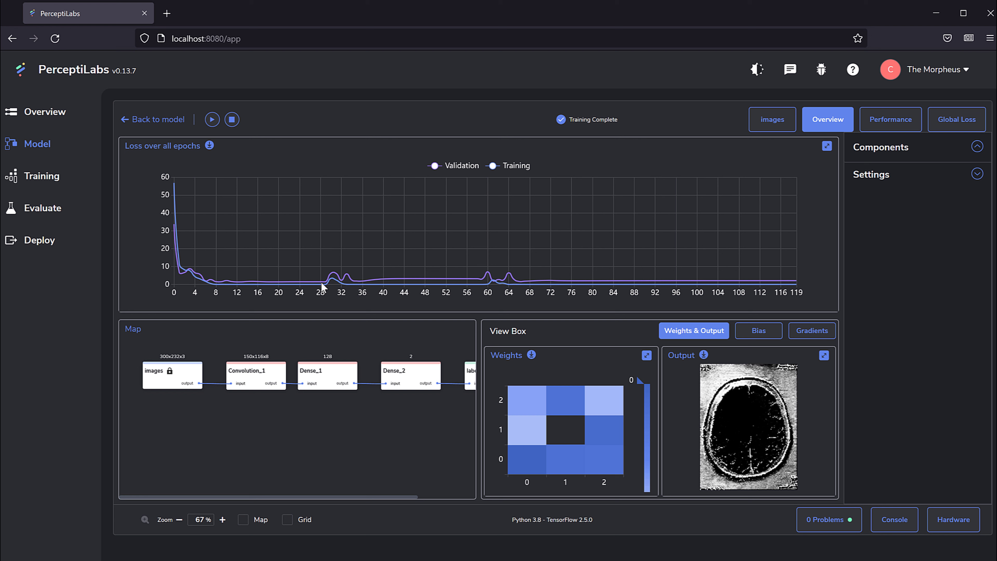
mouse_move(321, 285)
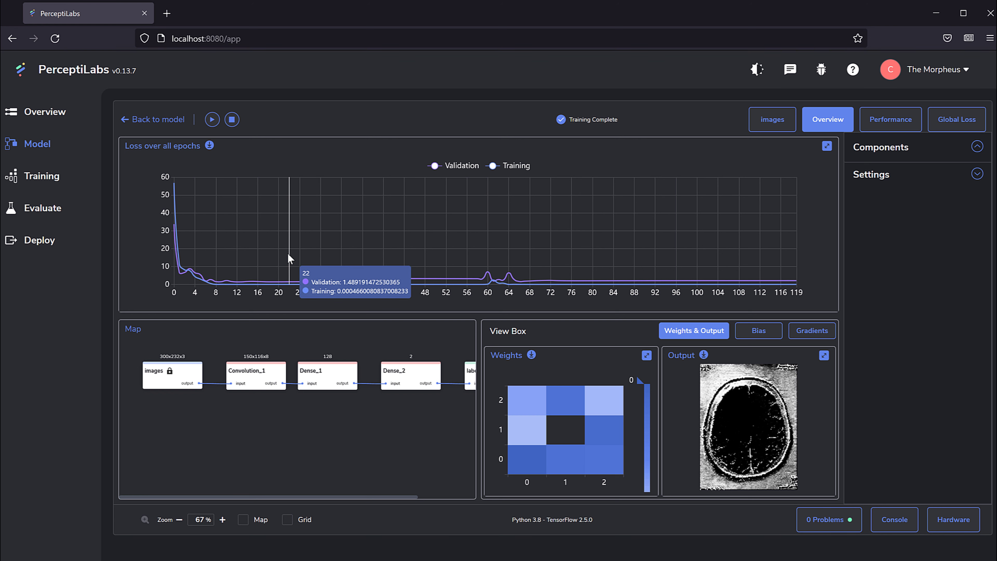
click(826, 147)
Show the model's Performance metrics and compare the Training and Validation curves of the Precision chart
click(890, 118)
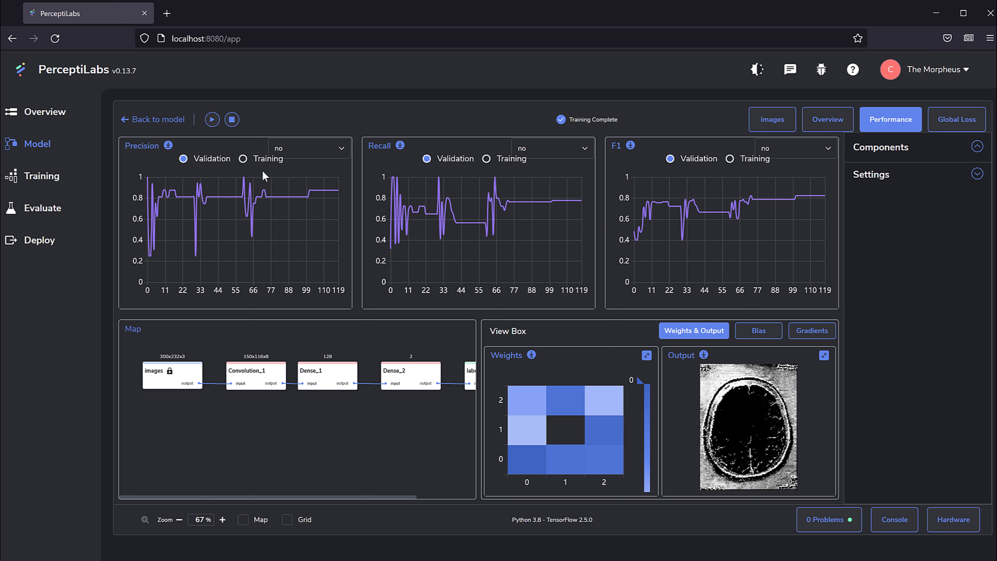
click(254, 161)
click(216, 159)
View the validation precision for class yes alone and for both classes no and yes together
click(302, 151)
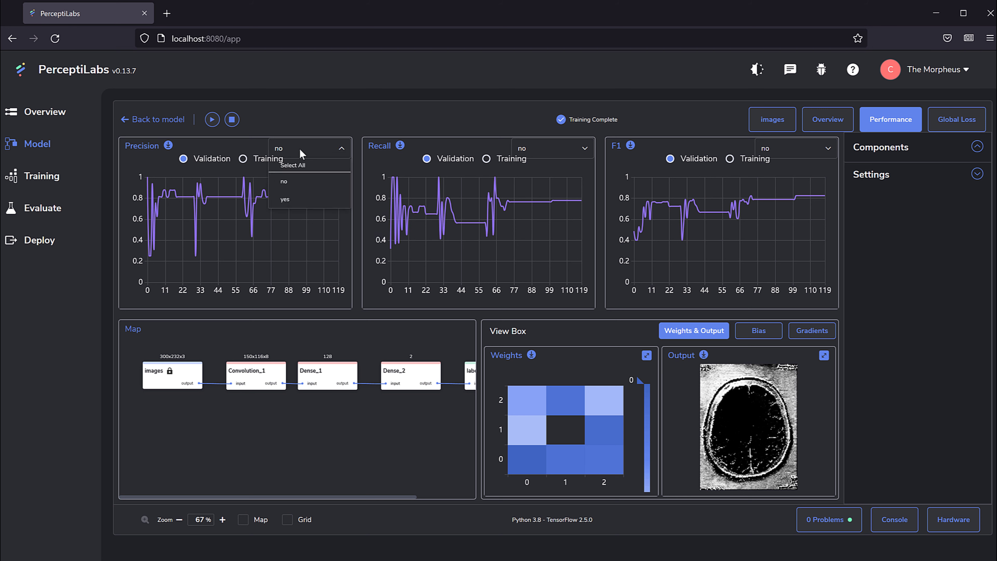
click(287, 200)
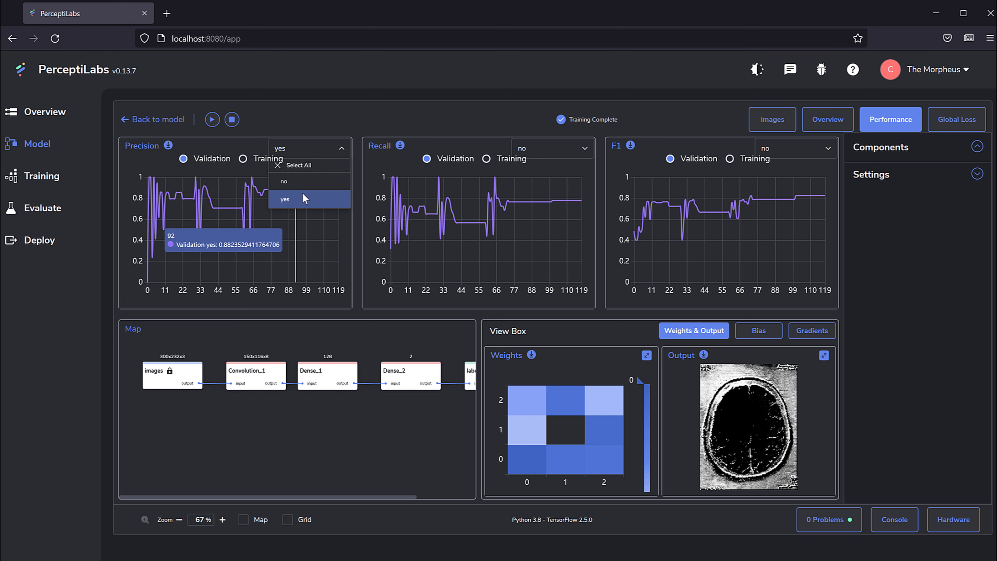
click(331, 151)
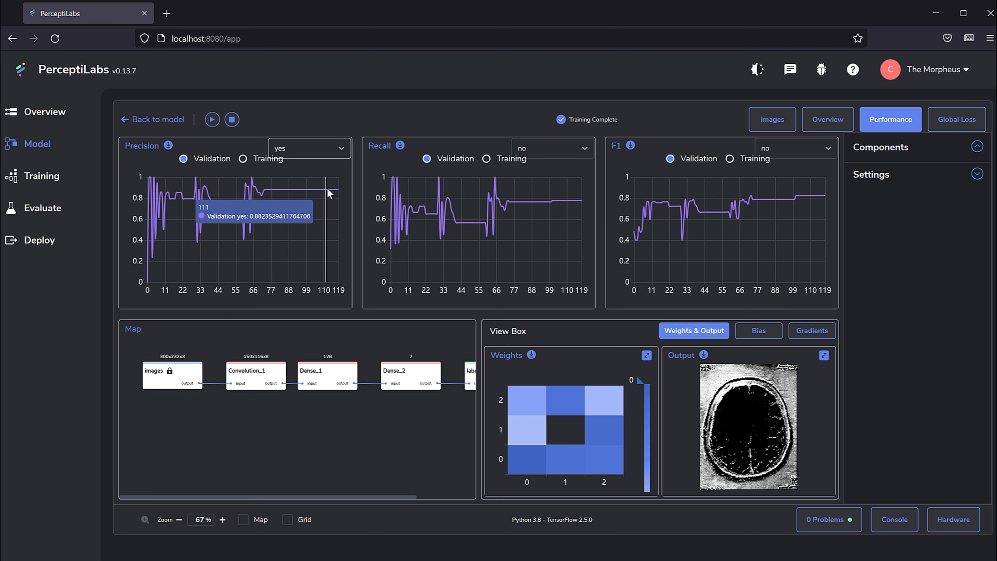
click(337, 148)
click(309, 188)
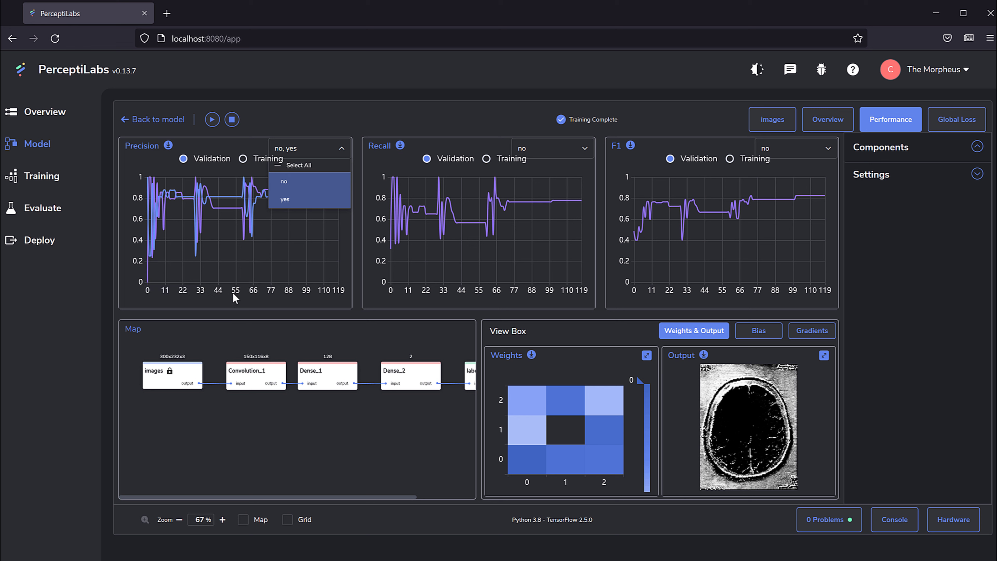
click(331, 154)
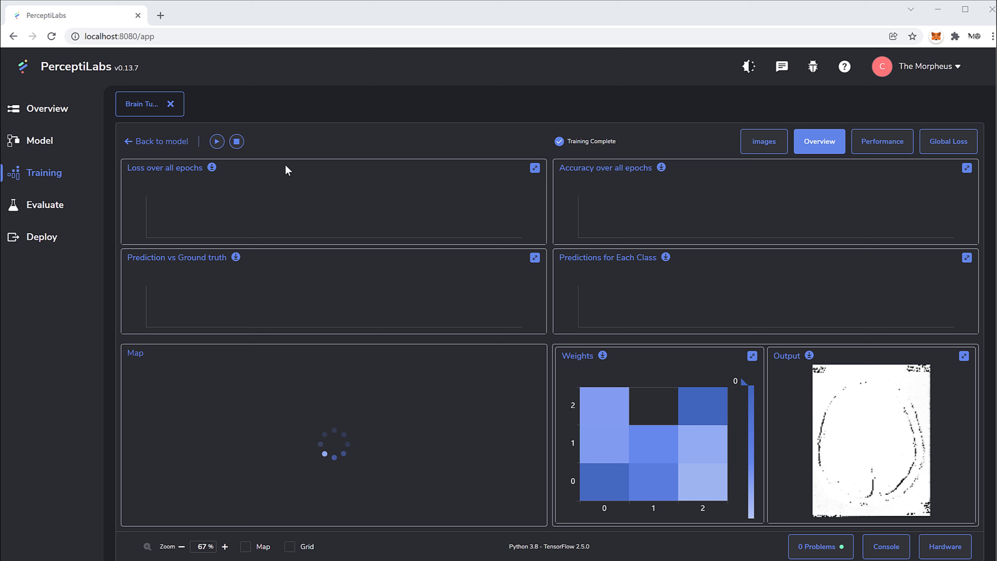
Run an evaluation test on the Brain Tumor Tutorial model with Confusion Matrix and Classification Metrics selected
click(70, 210)
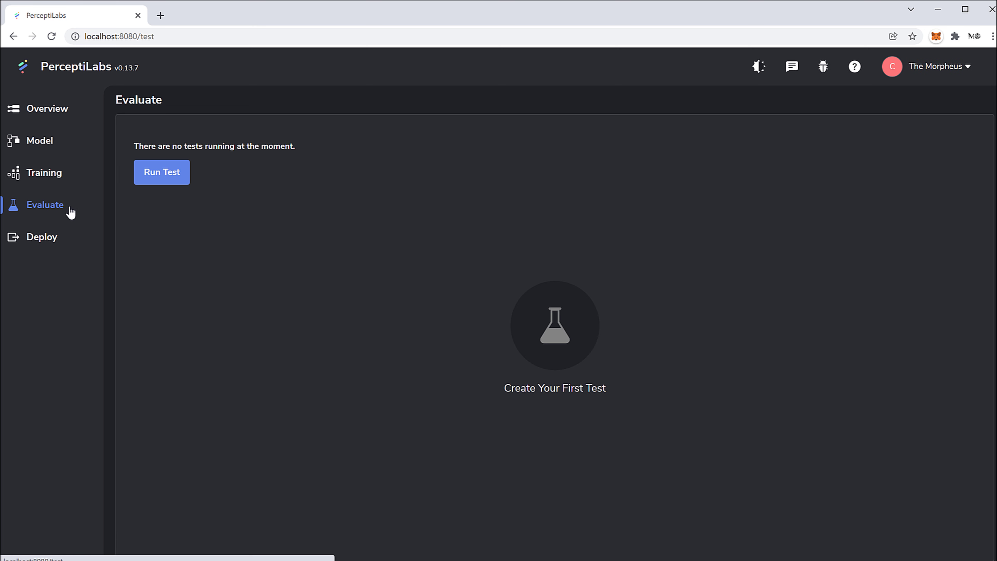
click(163, 177)
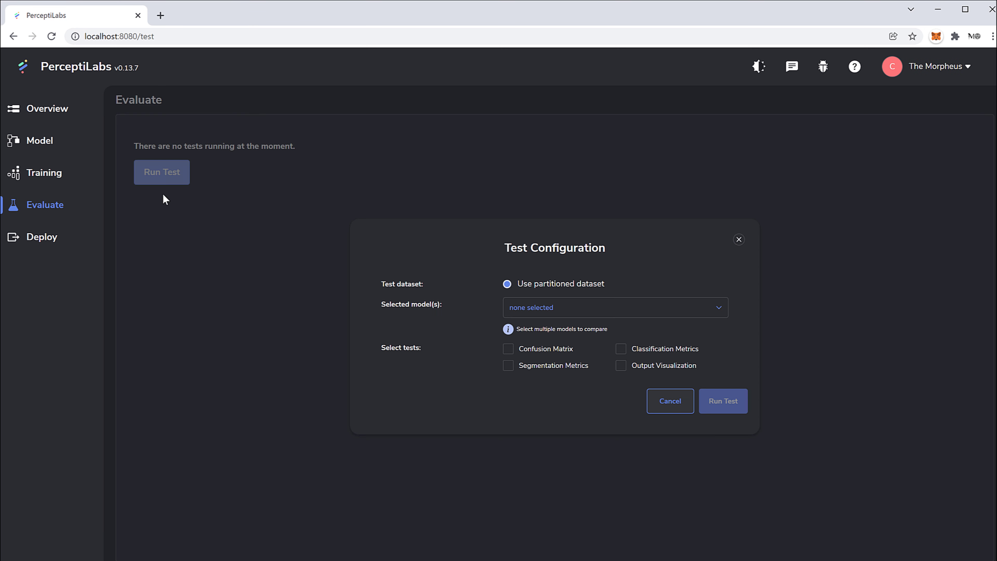
click(620, 307)
click(520, 346)
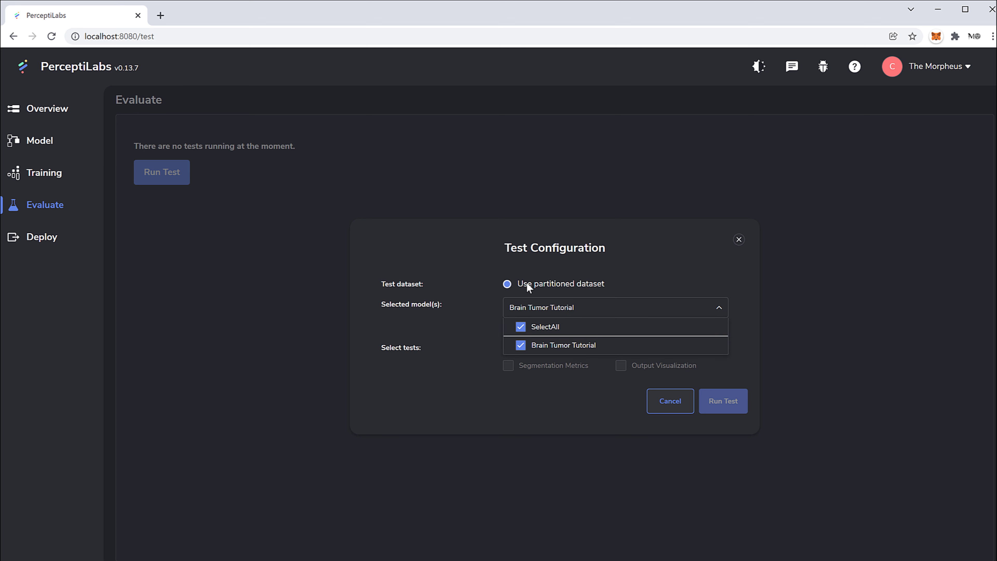
click(478, 290)
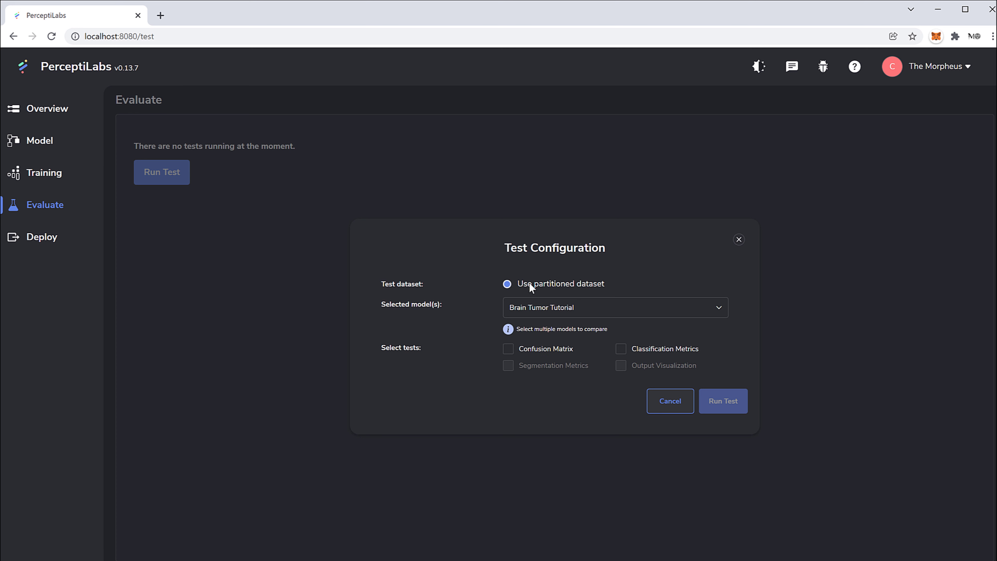
click(508, 349)
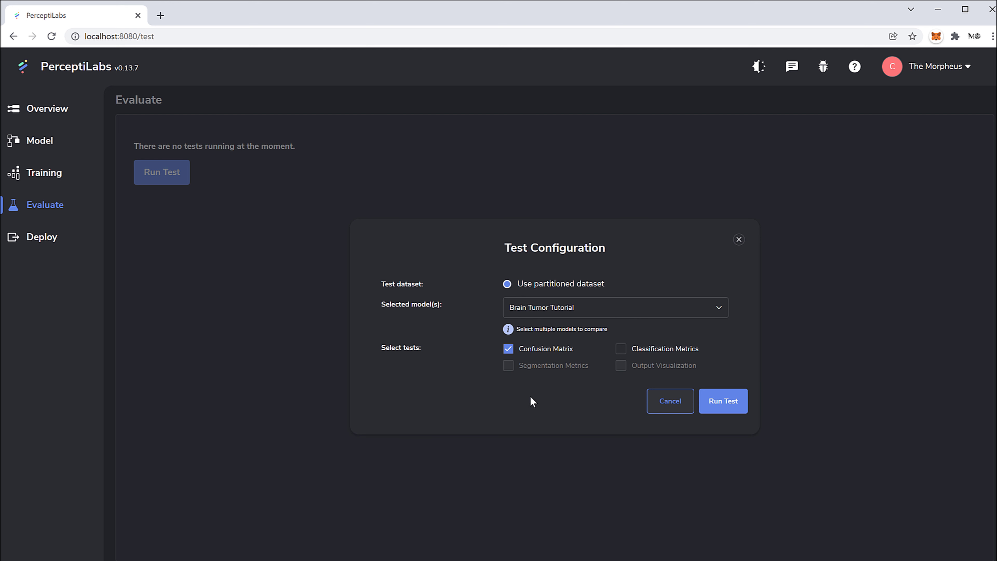
click(621, 350)
click(734, 408)
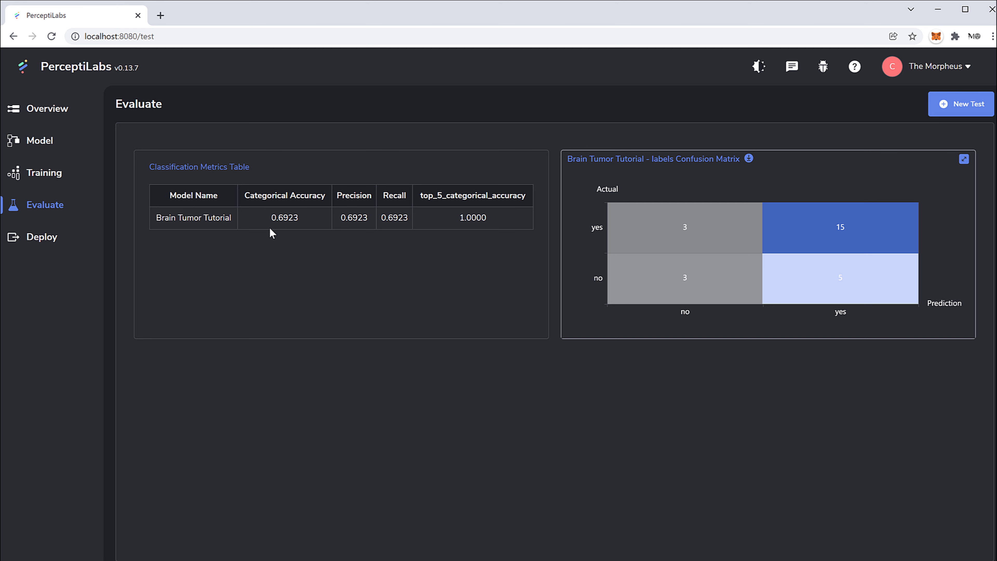
Examine the categorical accuracy, precision and recall in the metrics table and each cell of the labels confusion matrix
mouse_move(269, 224)
mouse_move(861, 291)
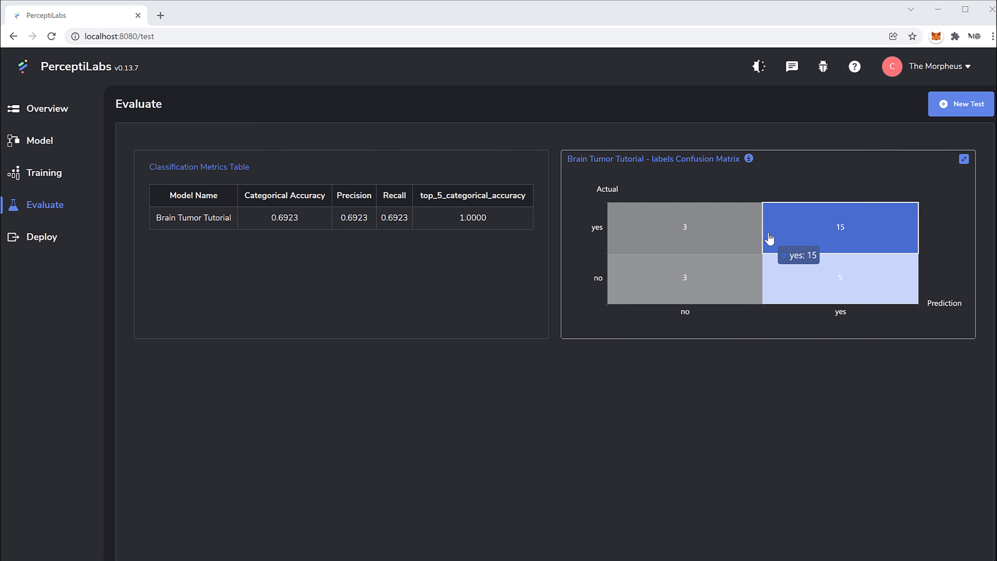
mouse_move(718, 291)
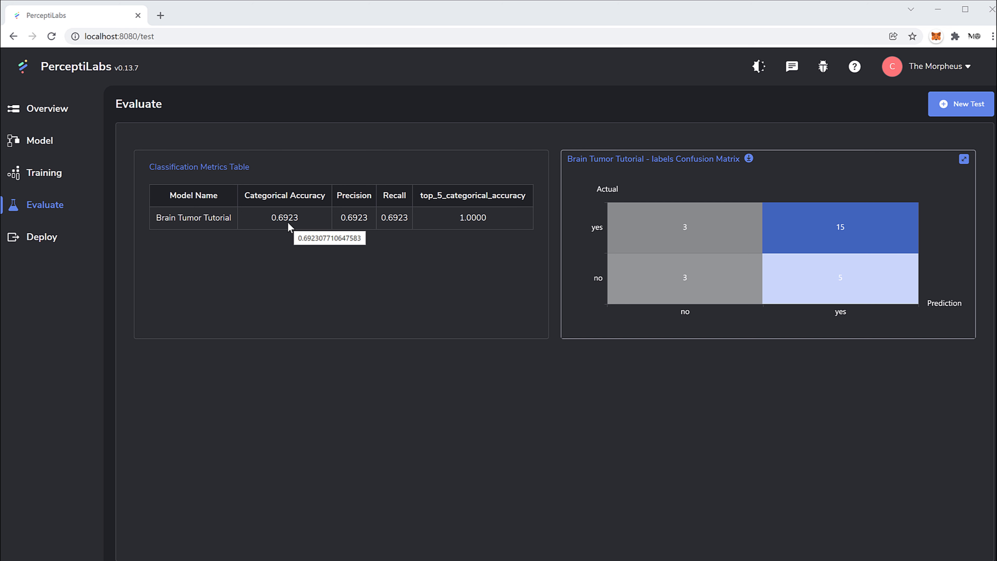
mouse_move(362, 219)
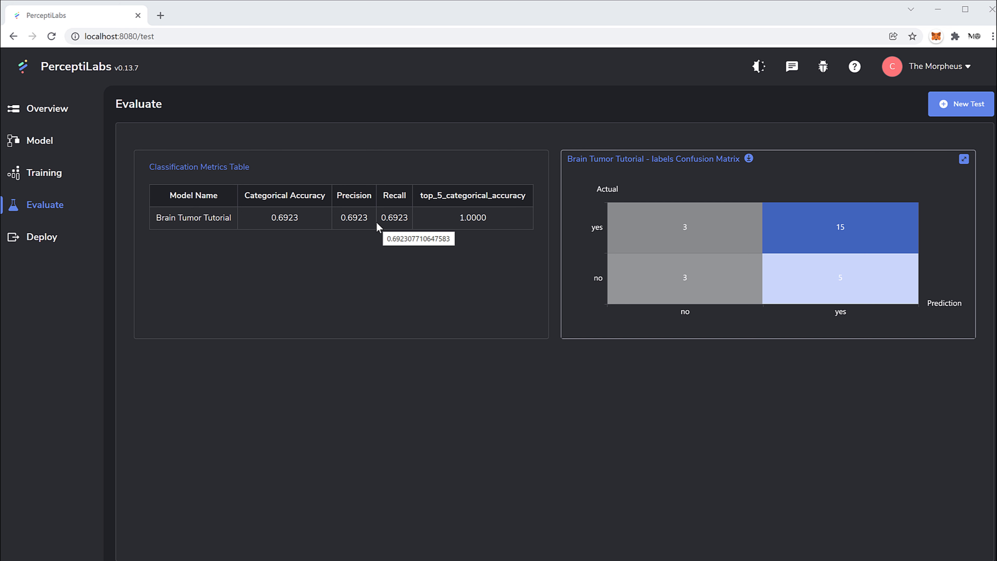
mouse_move(726, 222)
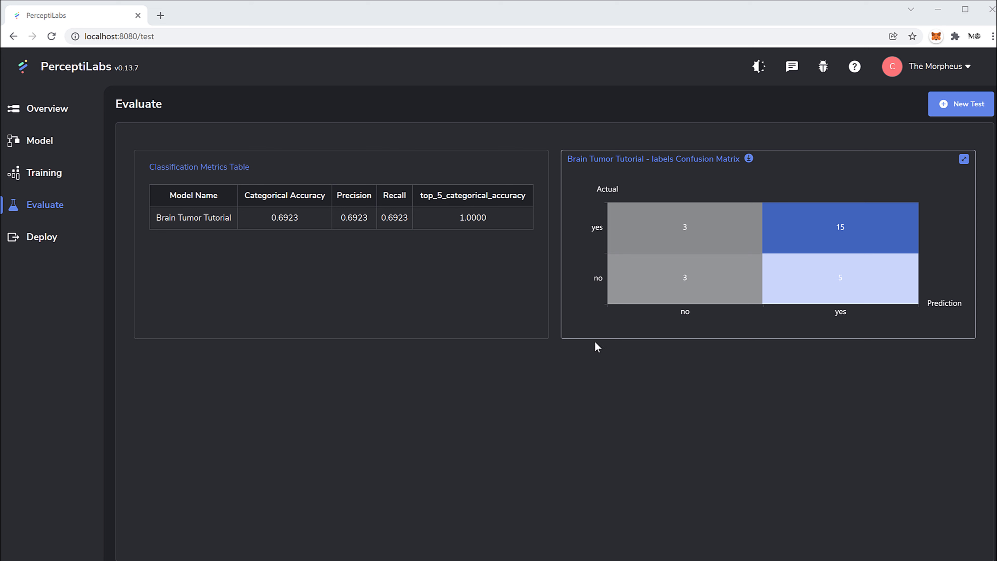
mouse_move(660, 231)
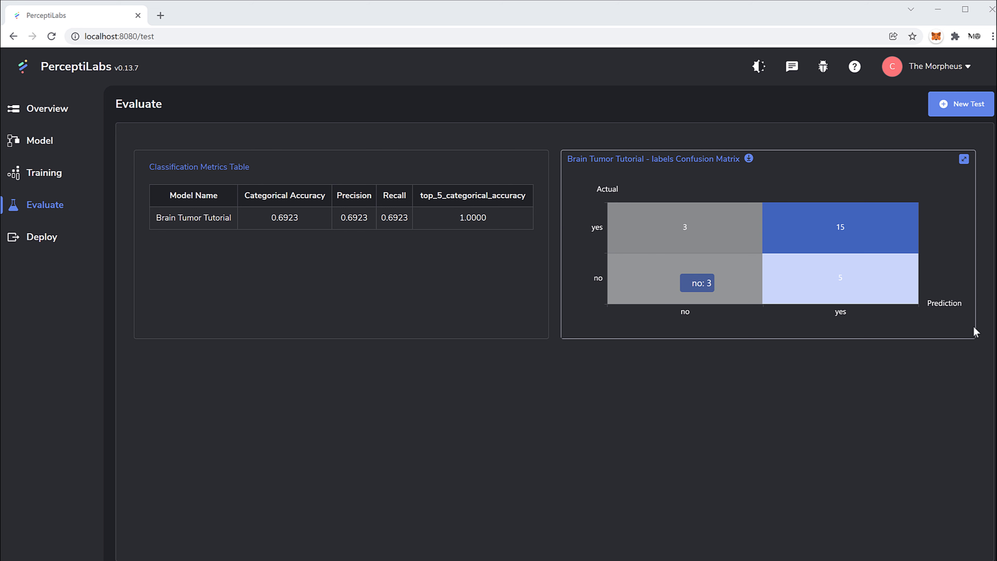
mouse_move(667, 298)
mouse_move(680, 245)
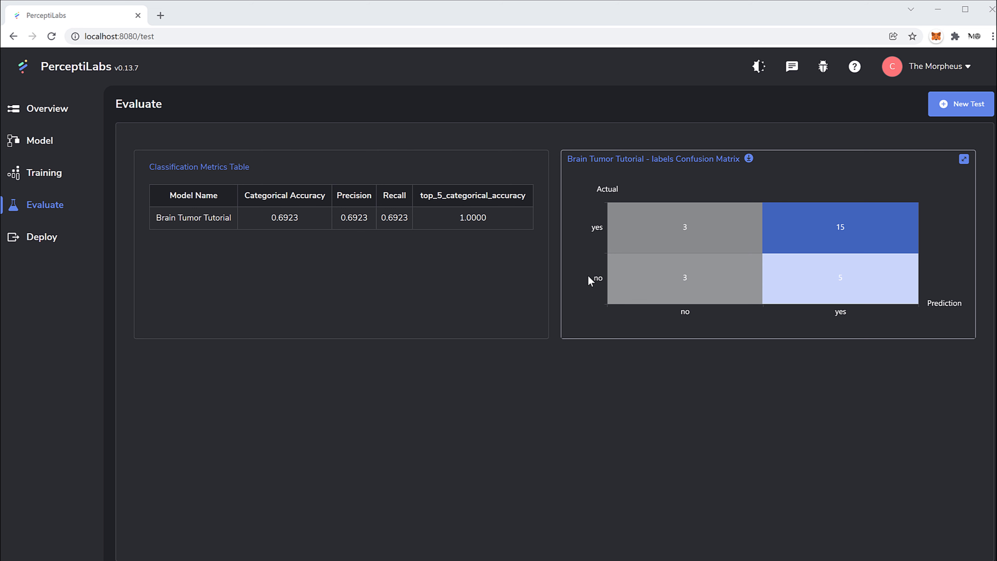
mouse_move(867, 226)
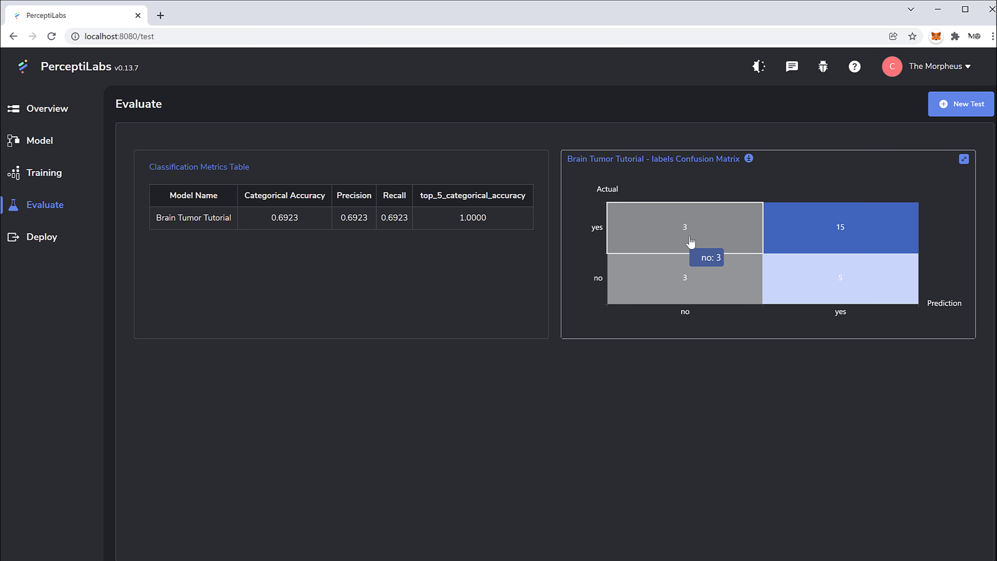
mouse_move(869, 243)
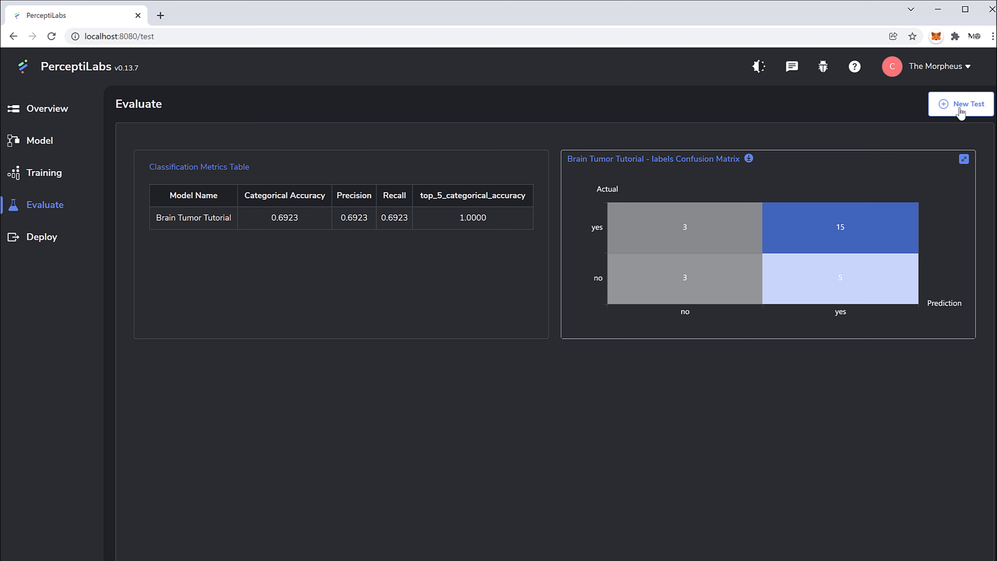
Revisit the evaluation results and inspect the actual yes, predicted no cell of the labels confusion matrix
click(51, 237)
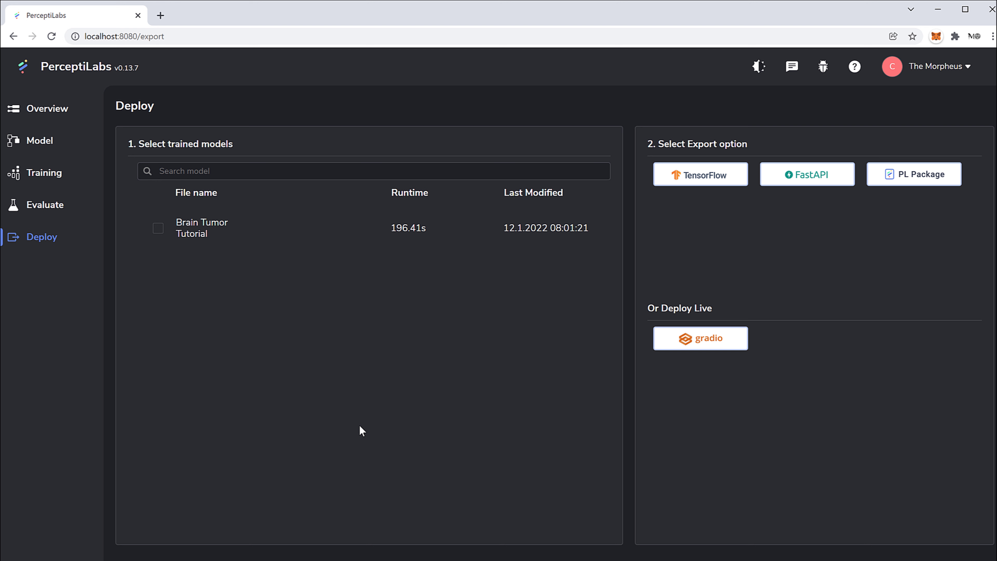
click(42, 205)
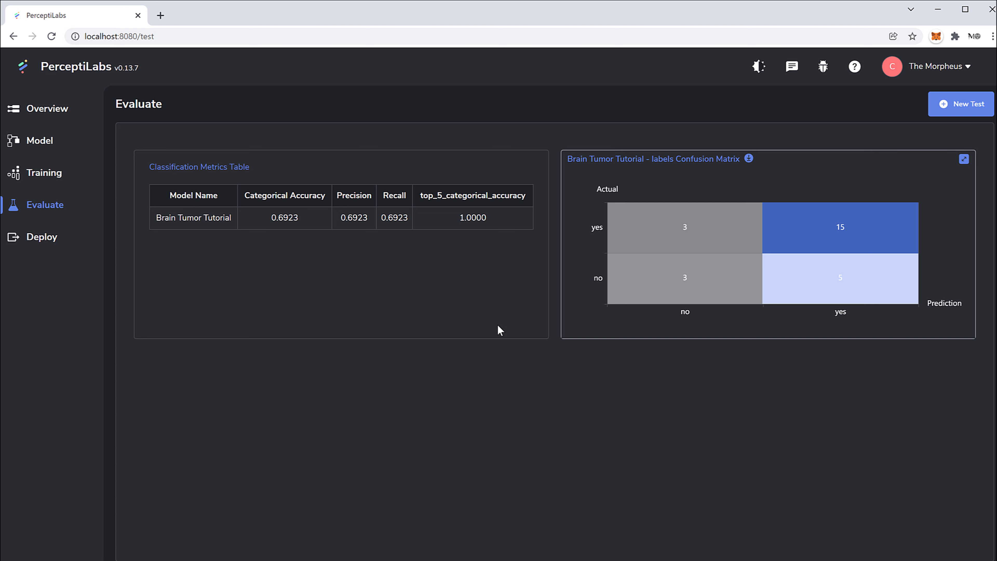
mouse_move(683, 229)
Export the Brain Tumor Tutorial model as FastAPI into G:/Tuts/Day 3 - Perceptilabs/Exported and copy the export path
click(51, 245)
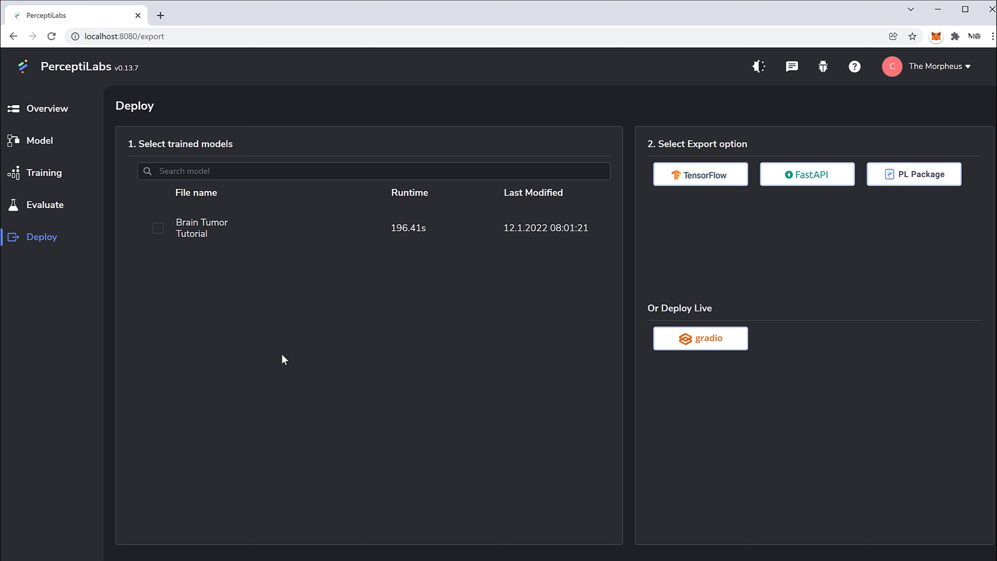
click(158, 230)
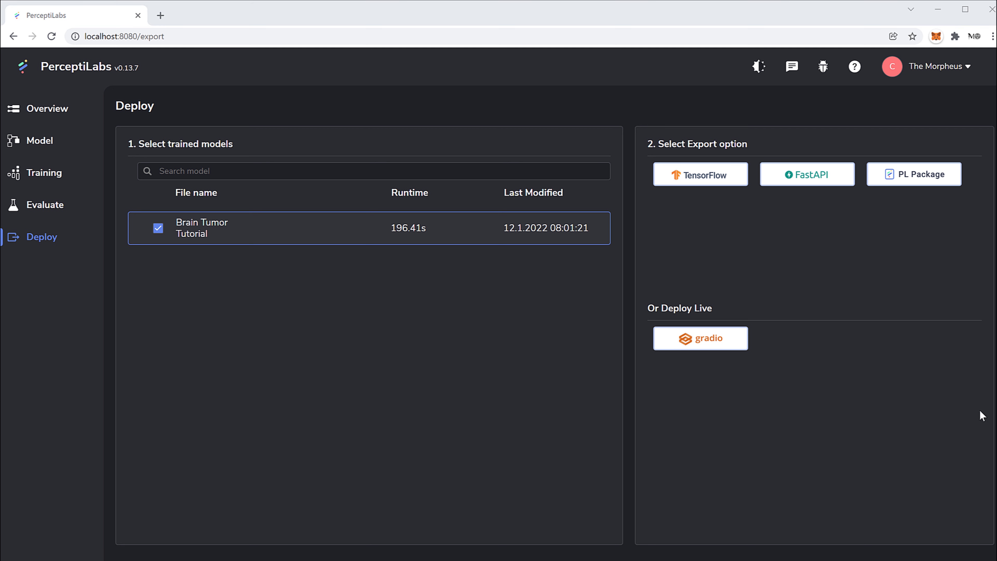
click(811, 183)
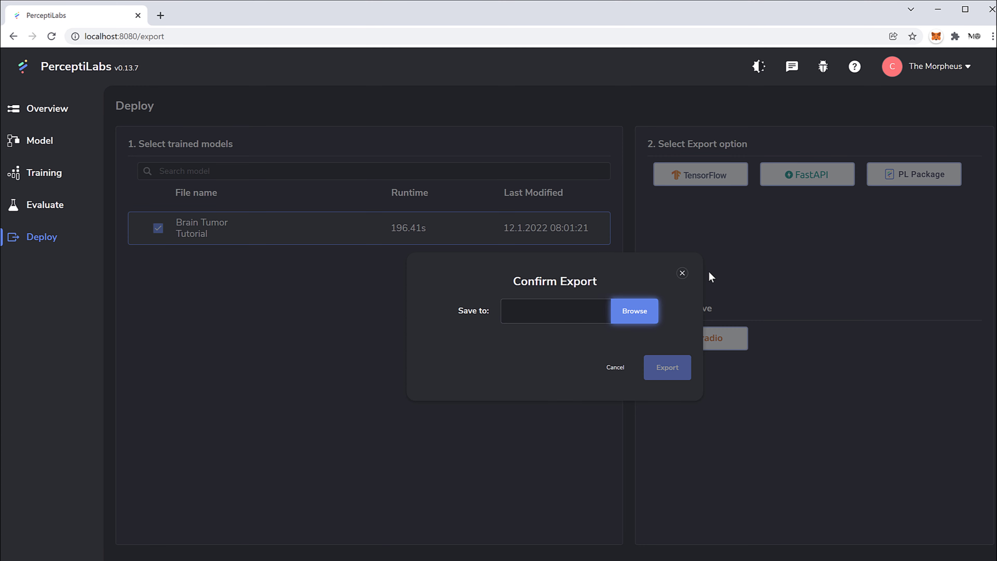
click(615, 316)
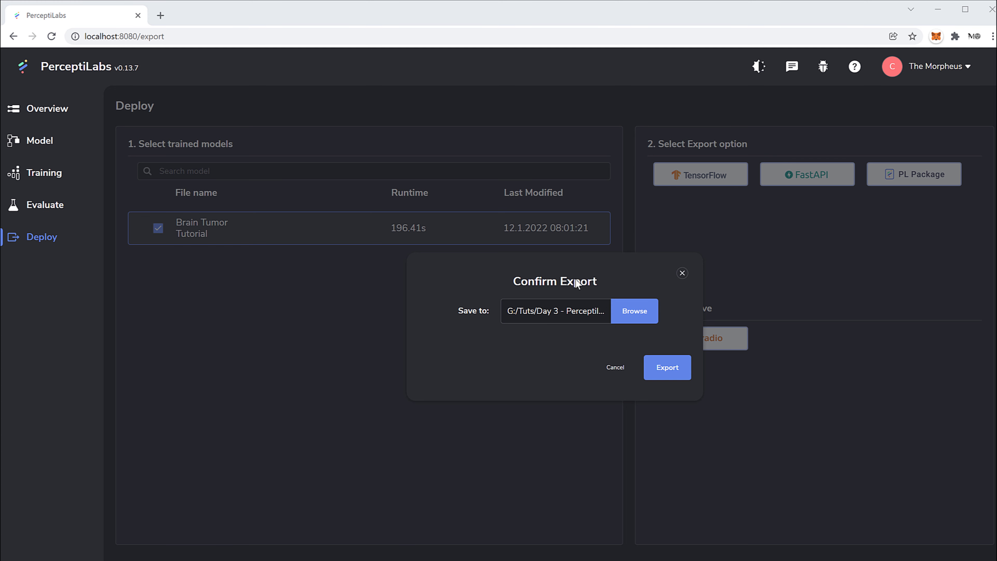
click(675, 368)
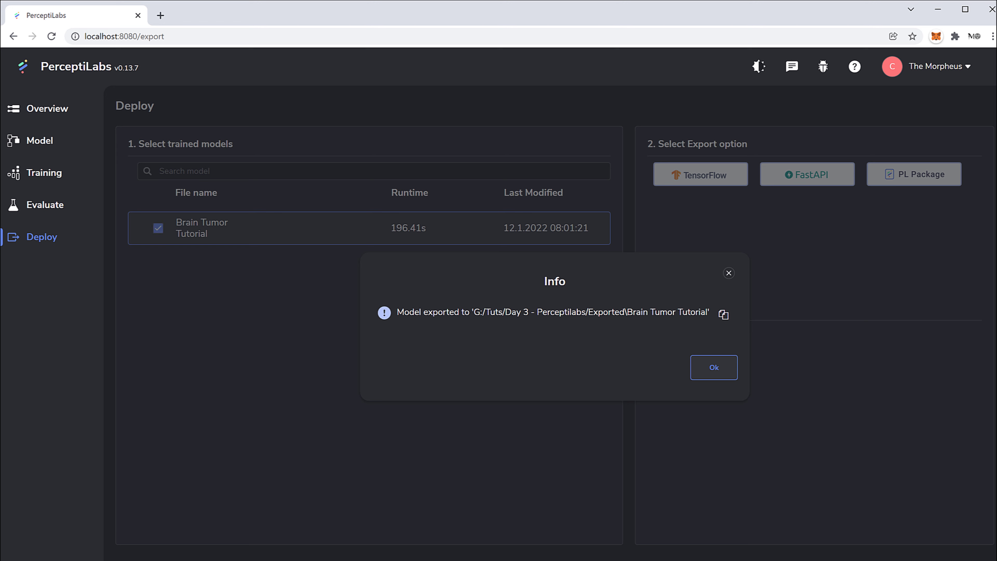
click(723, 315)
click(713, 368)
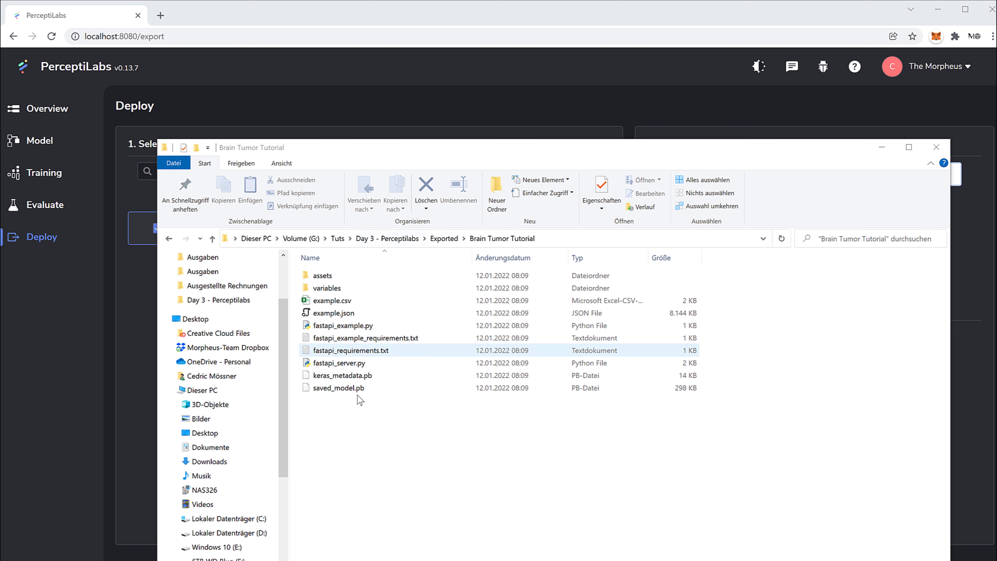
Open fastapi_server.py from the exported Brain Tumor Tutorial folder for editing in the text editor
drag(340, 465, 356, 397)
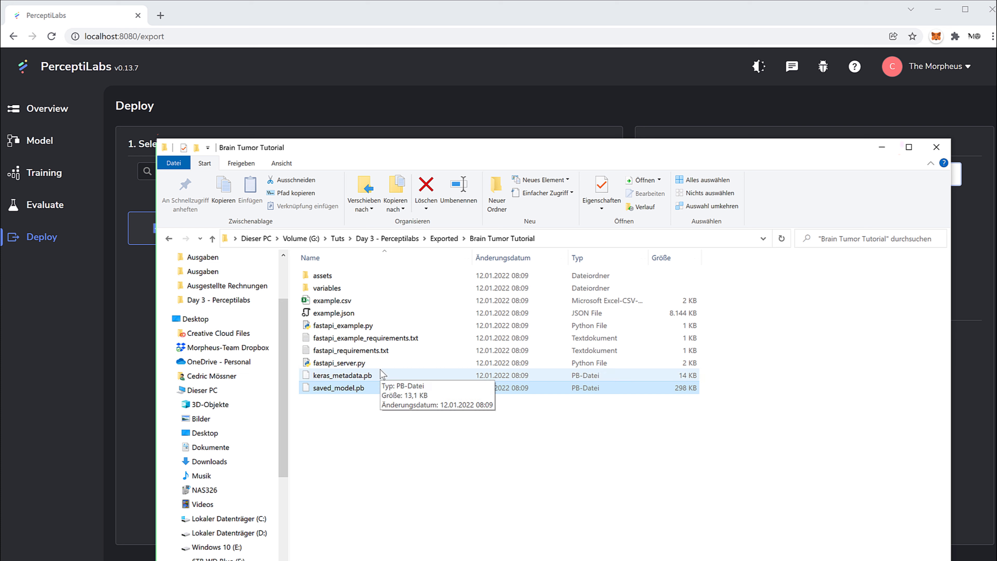
click(356, 364)
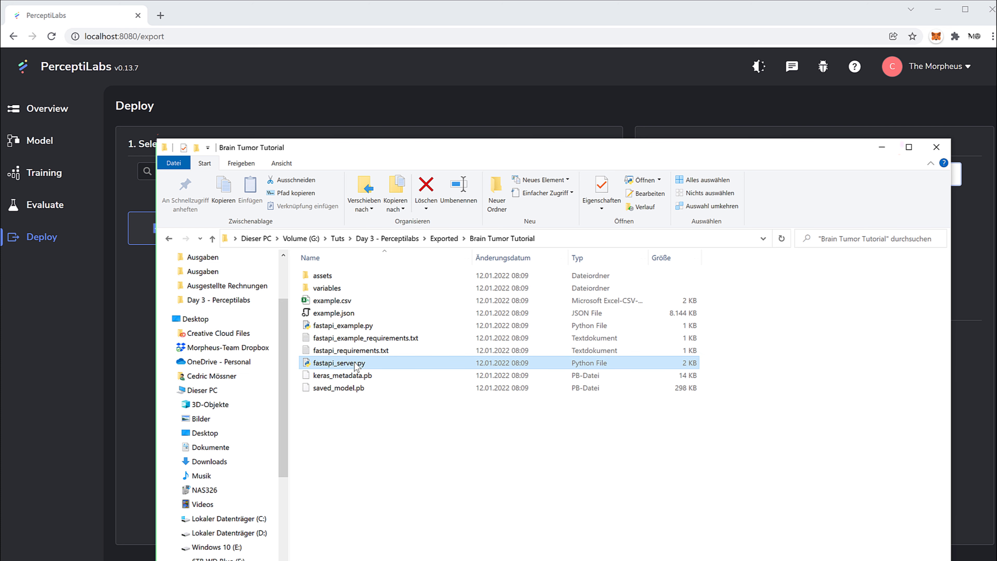
right_click(356, 368)
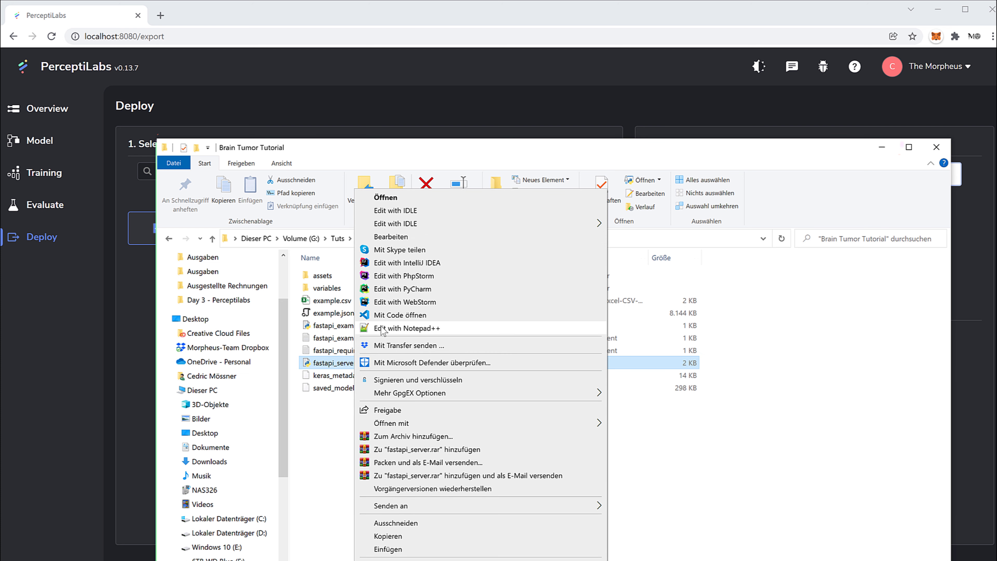
click(394, 238)
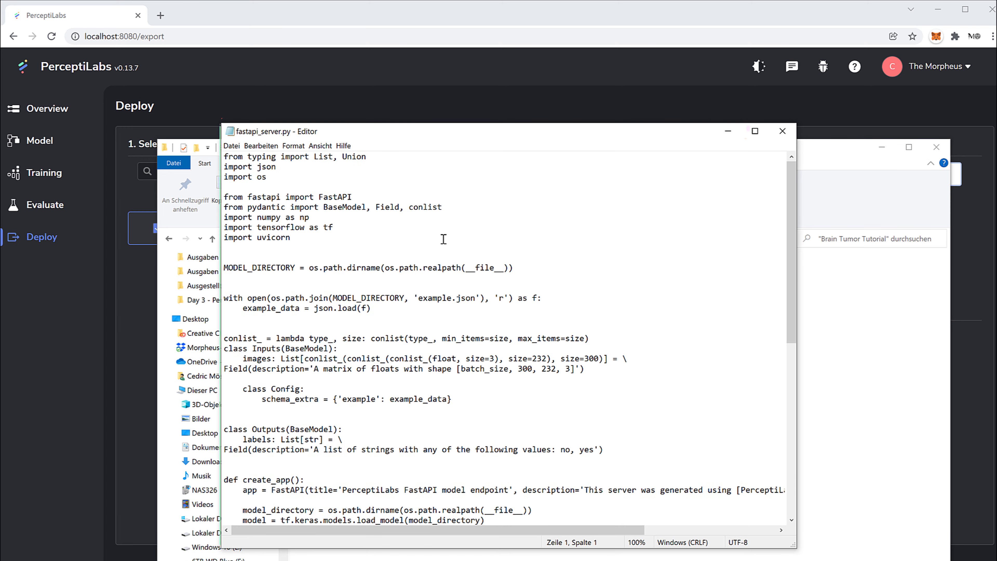
Read through the fastapi_server.py code, including the create_app function and its predict endpoint, and close the file
scroll(483, 313, down, 5)
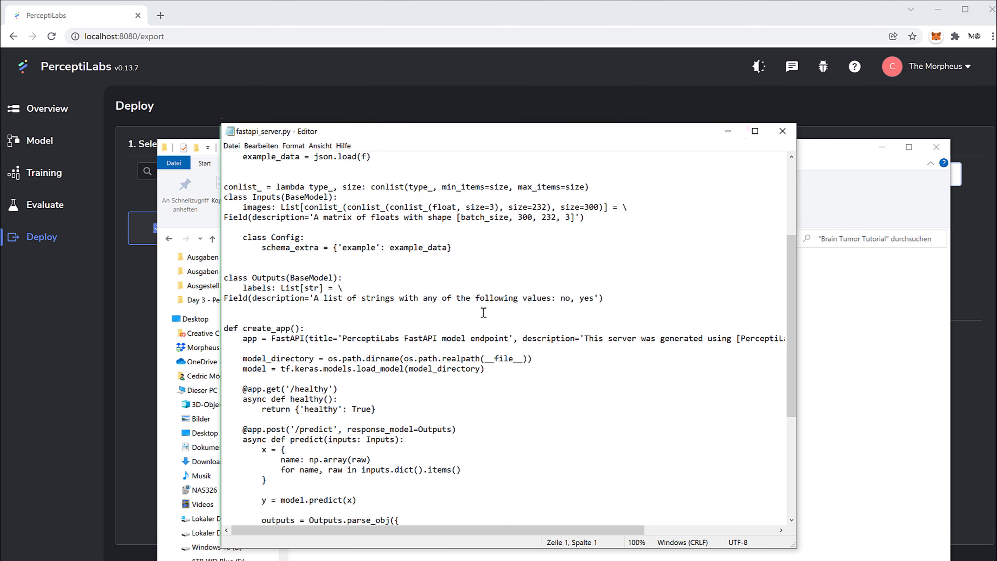
scroll(483, 313, down, 2)
drag(268, 282, 499, 430)
click(498, 430)
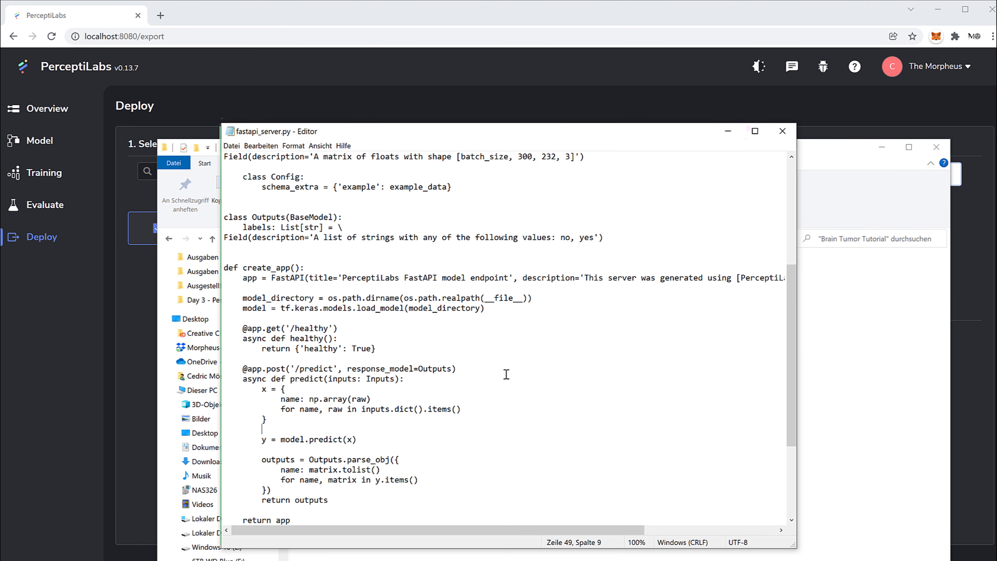
scroll(367, 353, down, 4)
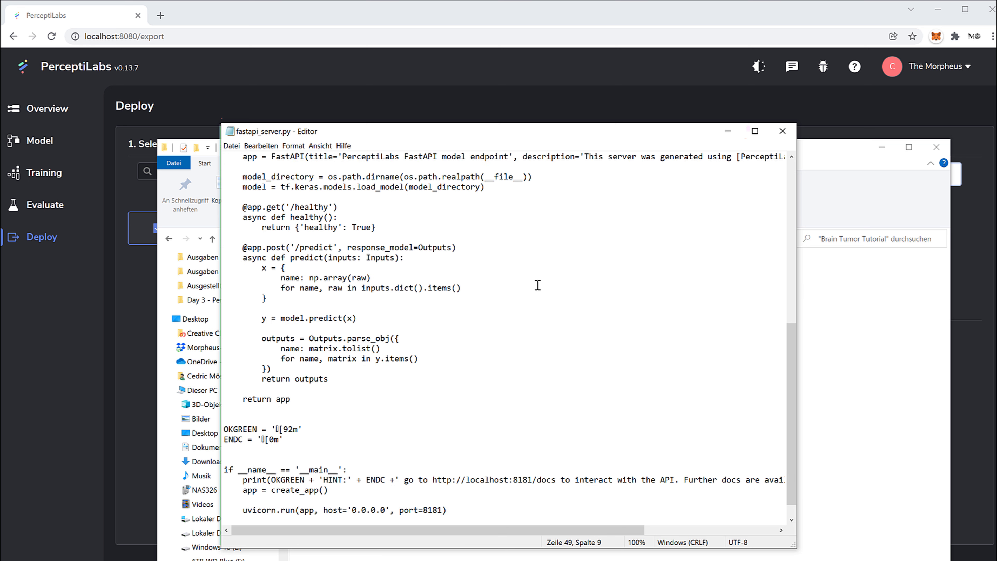
scroll(510, 388, up, 5)
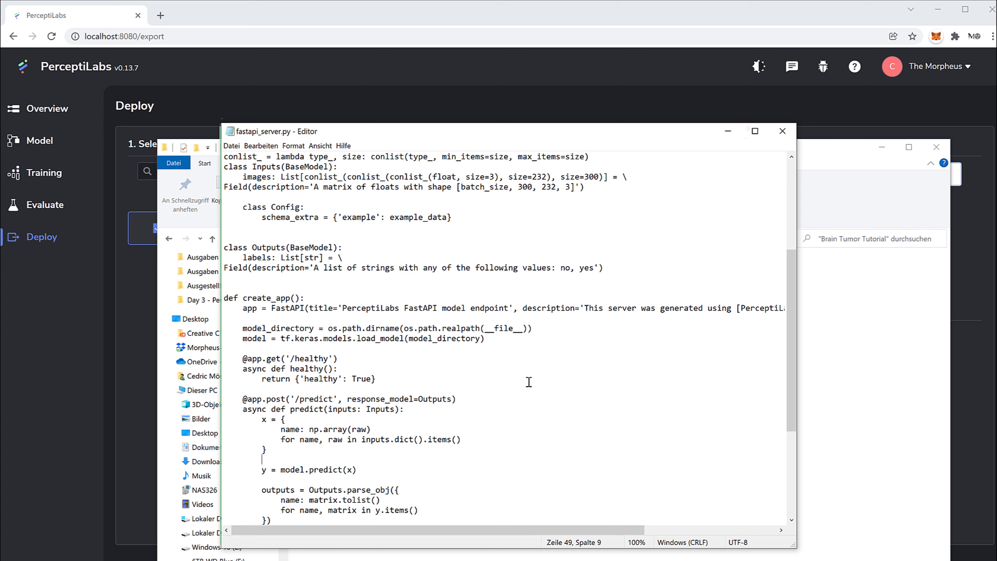
scroll(528, 382, up, 6)
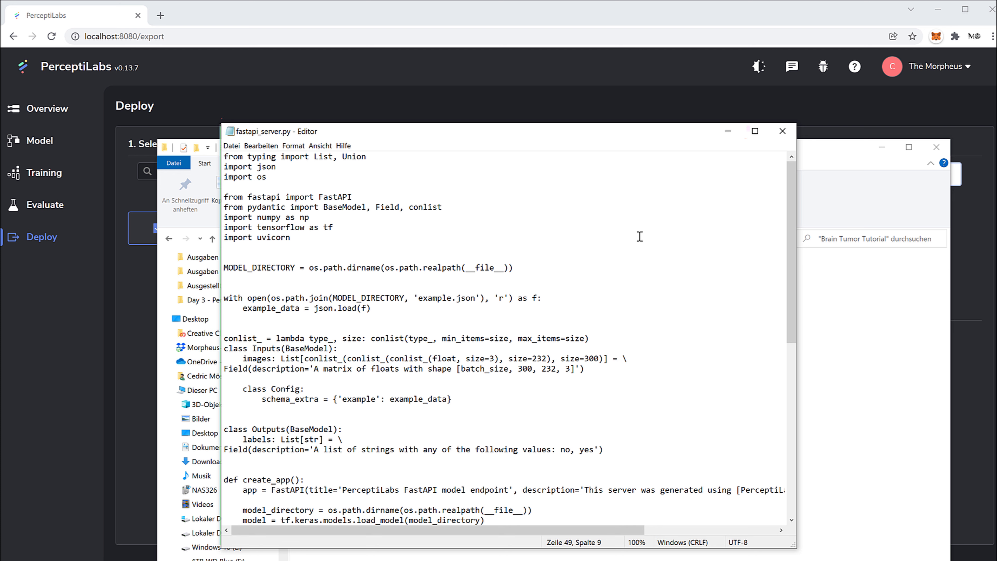
click(782, 131)
Open fastapi_example.py from the same exported folder for editing in the text editor
drag(751, 145, 735, 80)
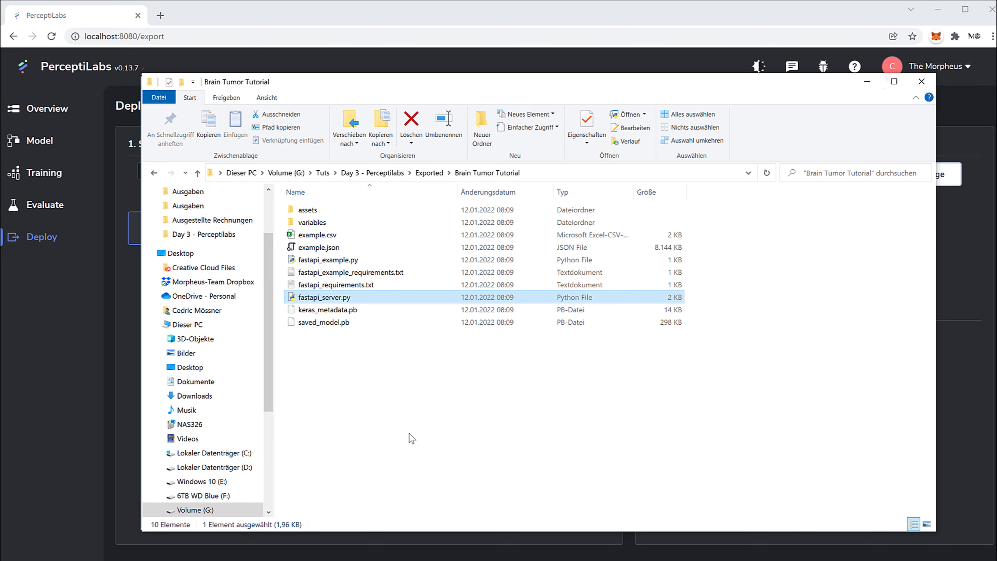
click(349, 260)
right_click(349, 260)
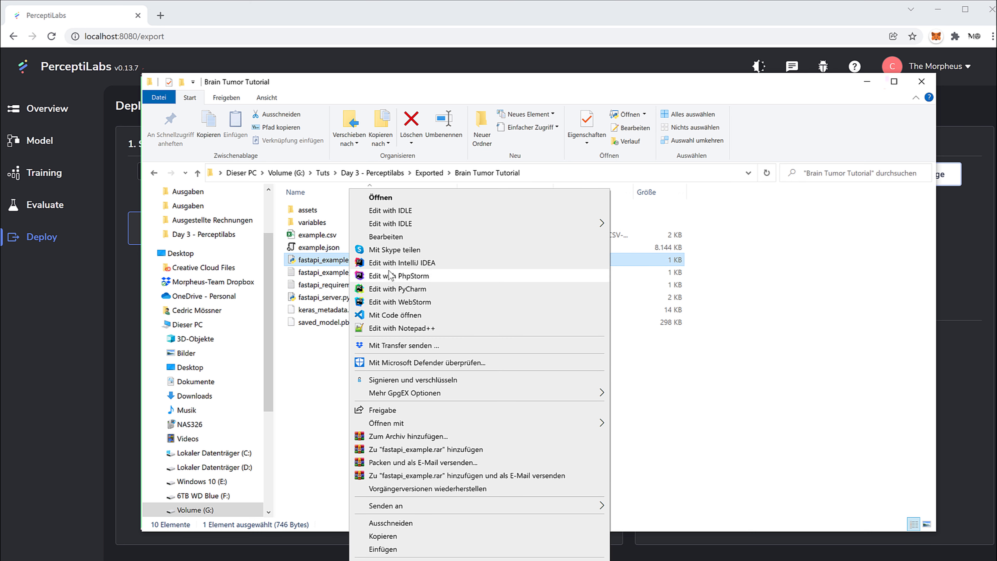
click(386, 236)
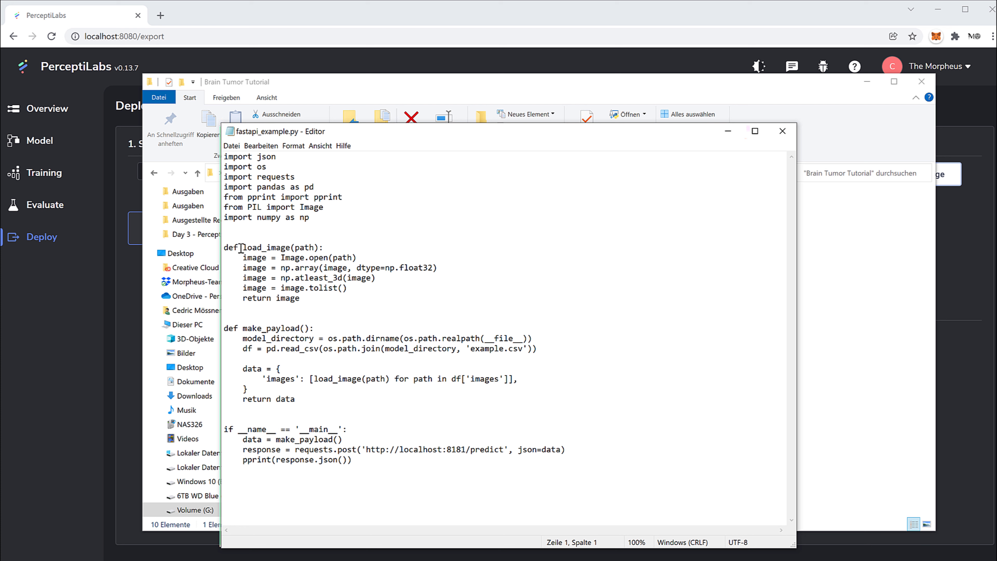
Examine the load_image and make_payload functions in fastapi_example.py, including how the images data is assembled
drag(241, 247, 232, 238)
drag(309, 298, 236, 238)
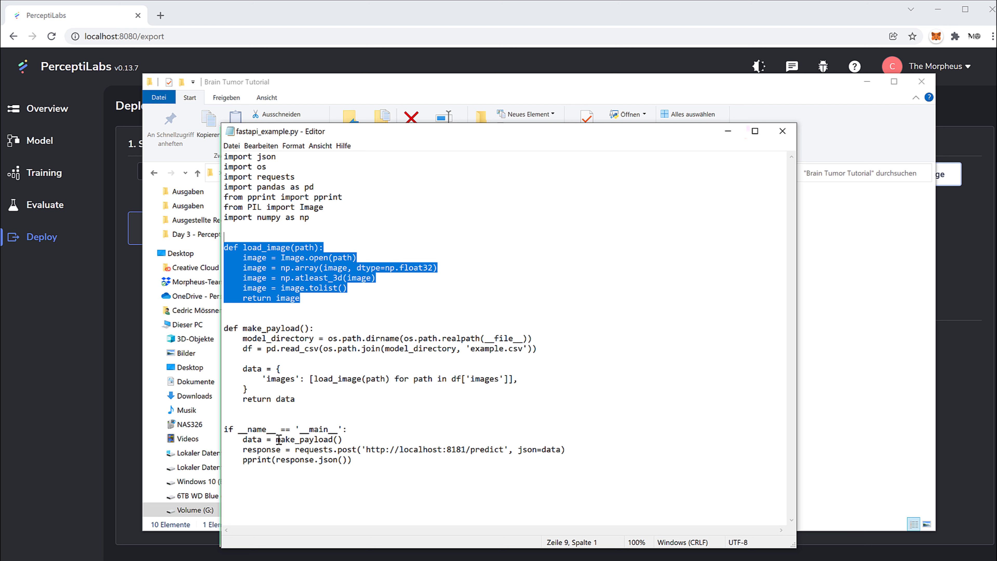
drag(276, 438, 344, 429)
drag(243, 340, 545, 401)
click(415, 409)
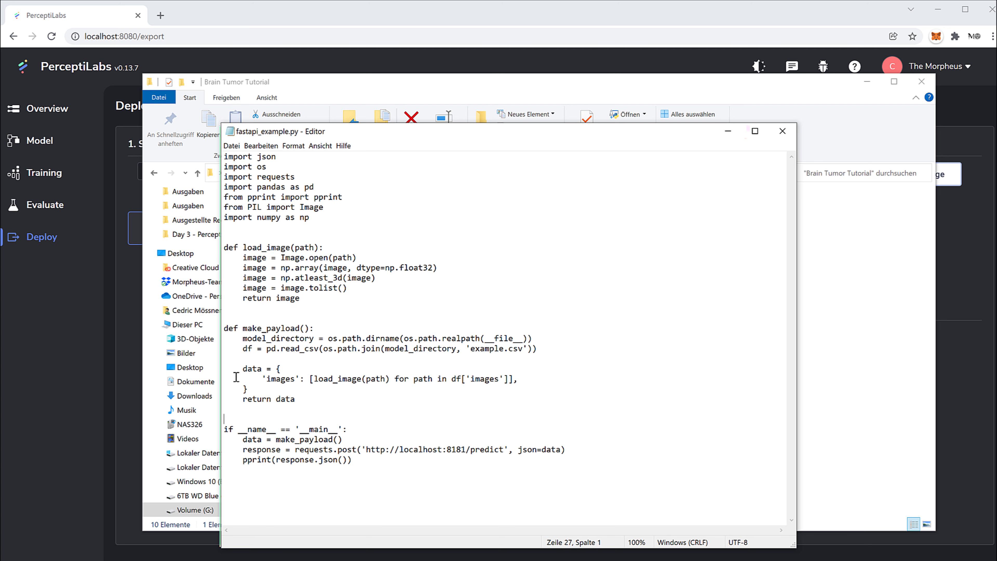
drag(243, 369, 512, 380)
click(297, 395)
click(396, 406)
Examine the main block's POST request to the predict endpoint and its response printing, close the file and return to PerceptiLabs
double_click(252, 439)
drag(243, 450, 479, 452)
click(531, 470)
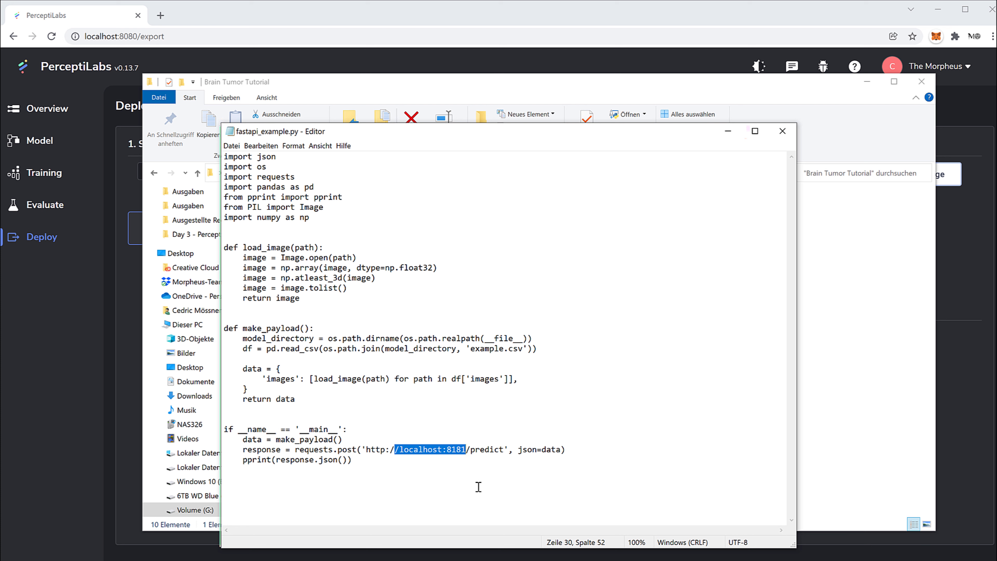
click(487, 449)
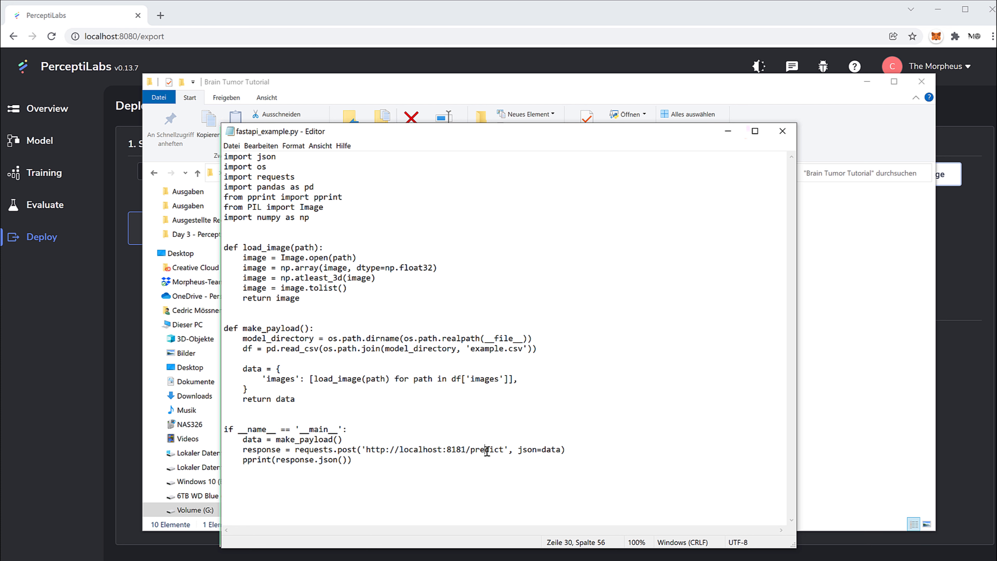
double_click(487, 451)
drag(510, 449, 556, 448)
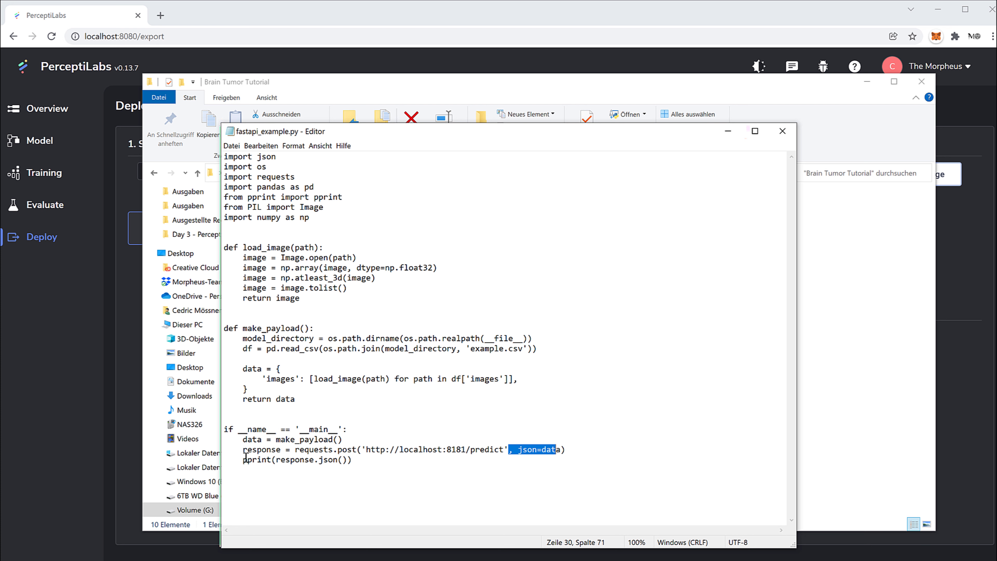
drag(245, 458, 388, 455)
click(397, 470)
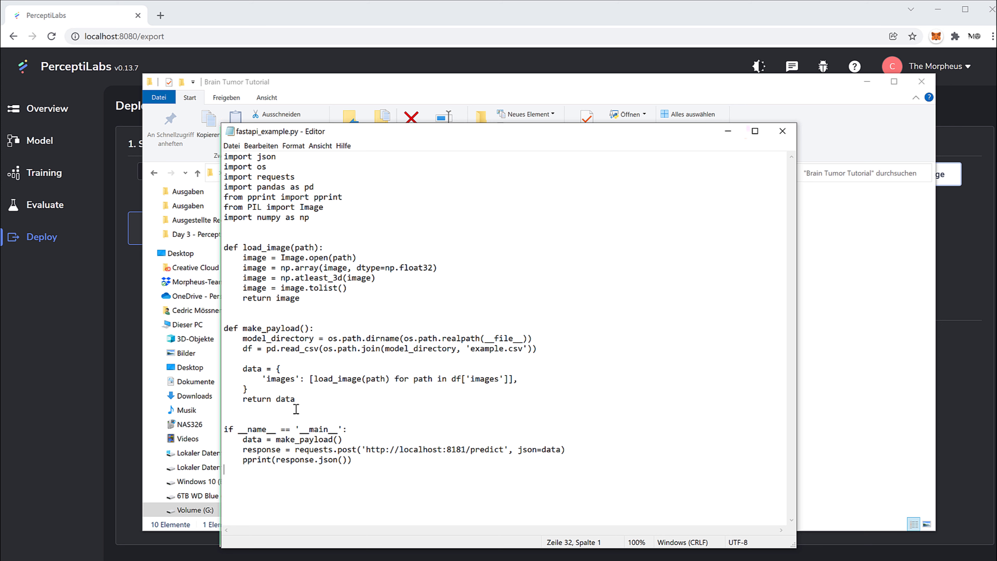
click(780, 135)
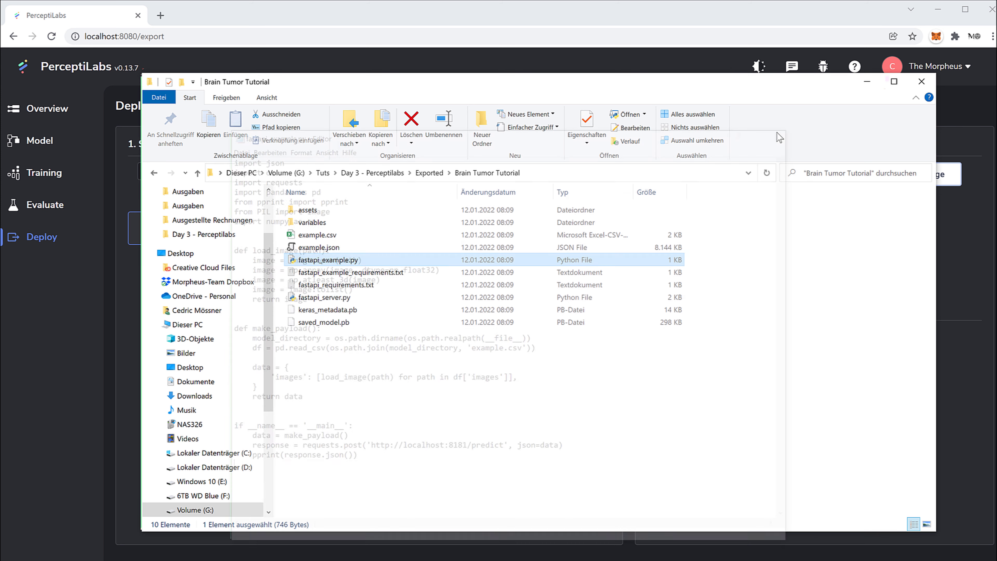
click(685, 23)
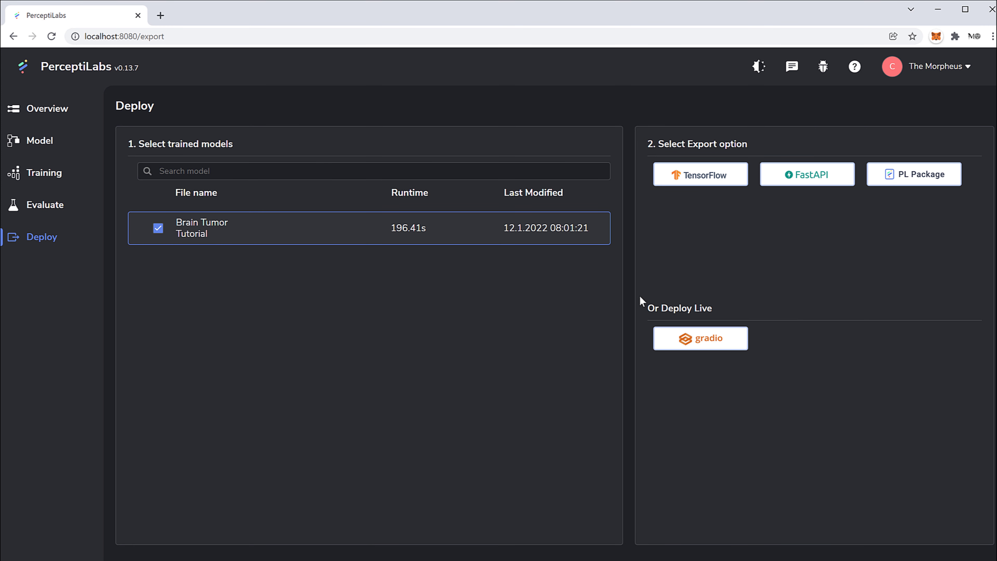